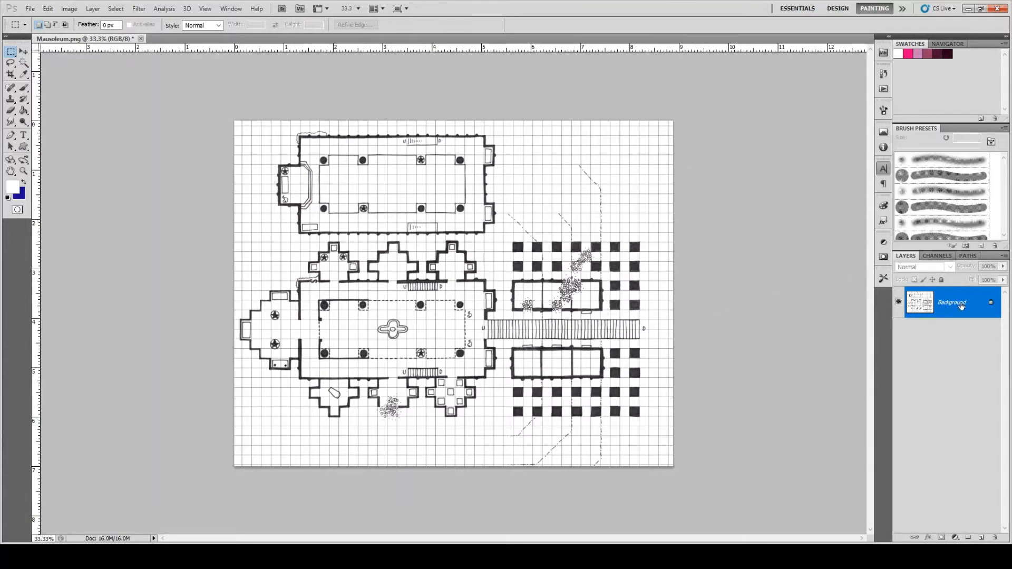
Step: Duplicate the Background layer of Mausoleum.png and paste the entire OldPaper1.jpg image between the two layers
{"action": "left_click_drag", "start_coordinate": [960, 305], "coordinate": [981, 537]}
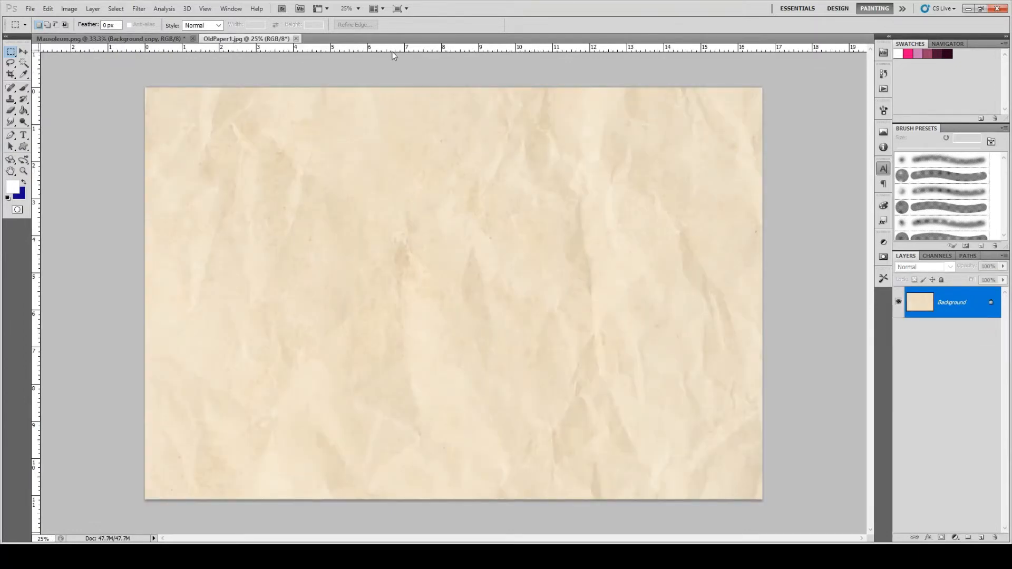
{"action": "key", "text": "ctrl+a"}
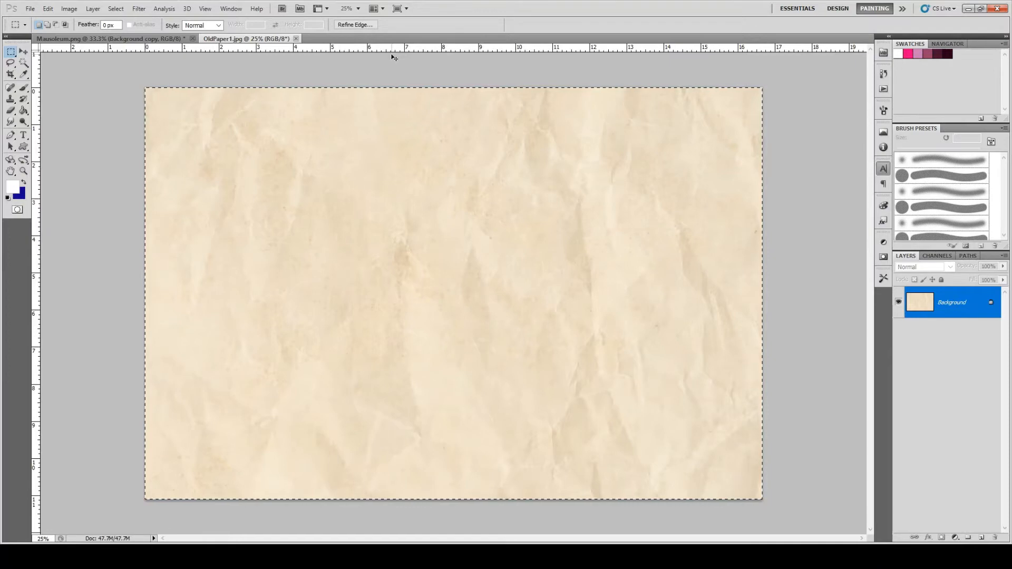
{"action": "left_click", "coordinate": [103, 39]}
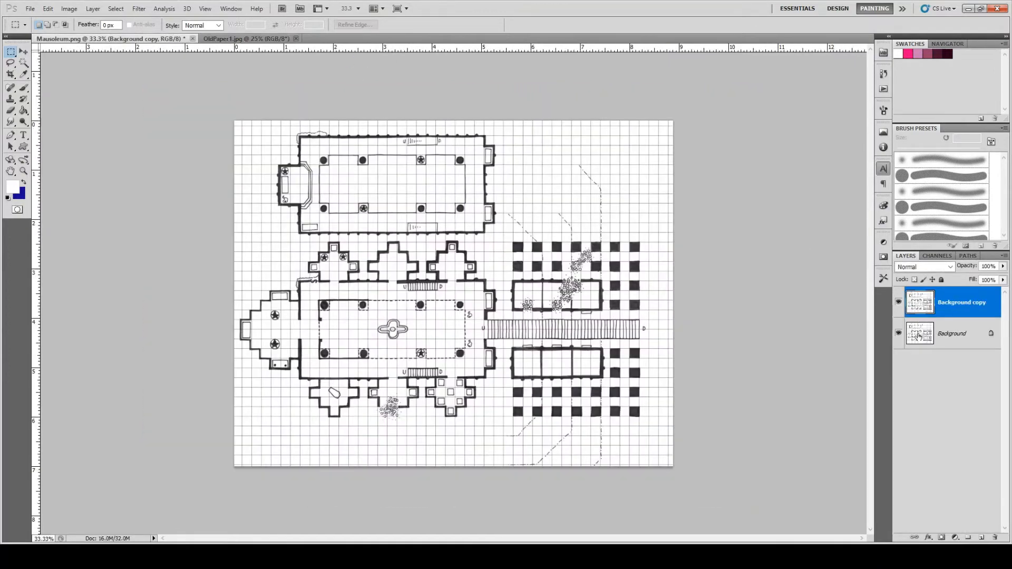
{"action": "left_click", "coordinate": [947, 340]}
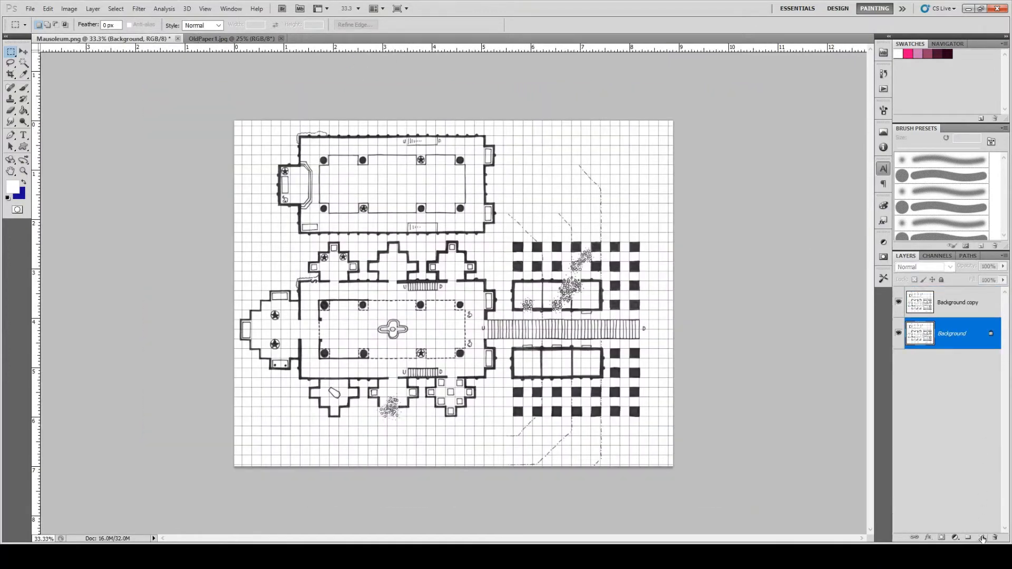
{"action": "key", "text": "ctrl+v"}
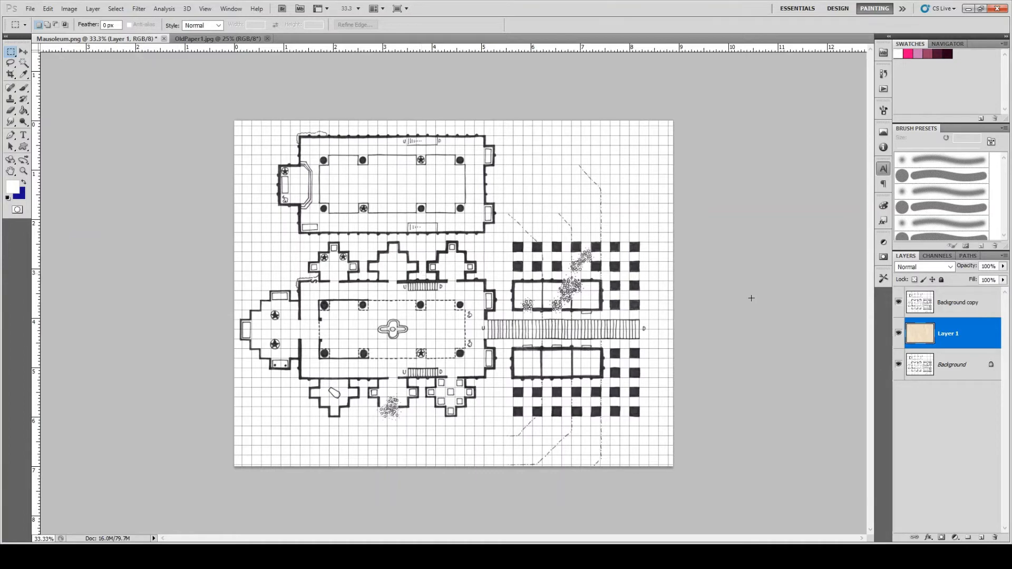
Step: Rename the Background copy layer to Map and set its blend mode to Multiply
{"action": "left_click", "coordinate": [956, 304]}
{"action": "double_click", "coordinate": [948, 304]}
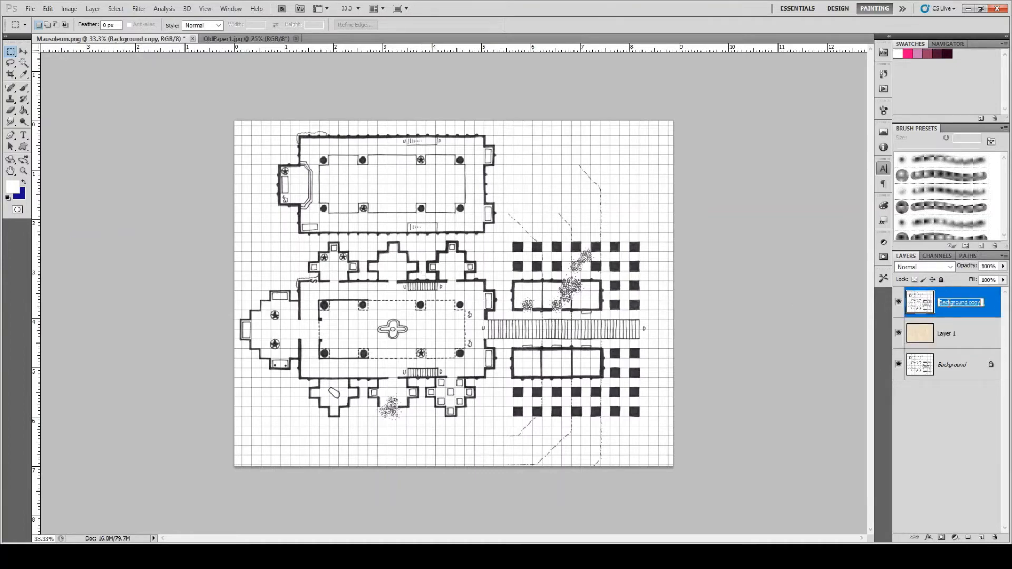
{"action": "type", "text": "Map"}
{"action": "key", "text": "Return"}
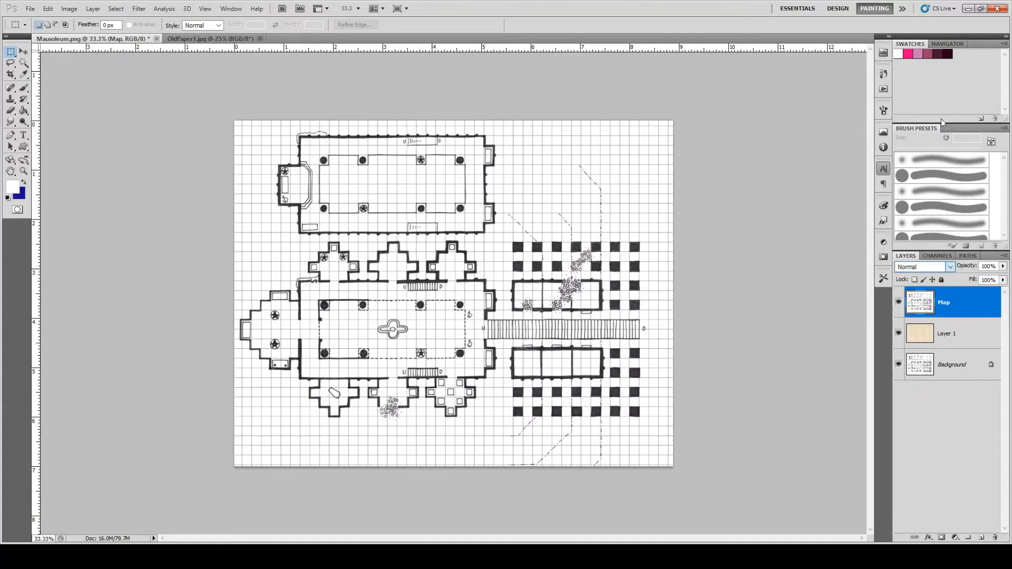
{"action": "left_click", "coordinate": [973, 297]}
{"action": "left_click", "coordinate": [923, 45]}
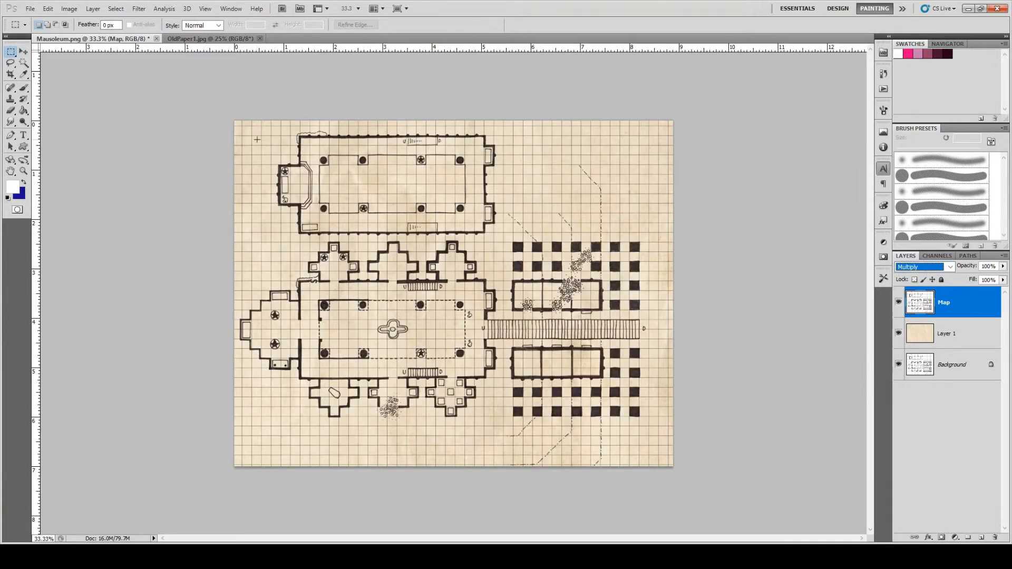
Step: Scale the old paper texture on Layer 1 to about 65% and position it so it covers the whole canvas
{"action": "left_click", "coordinate": [957, 335]}
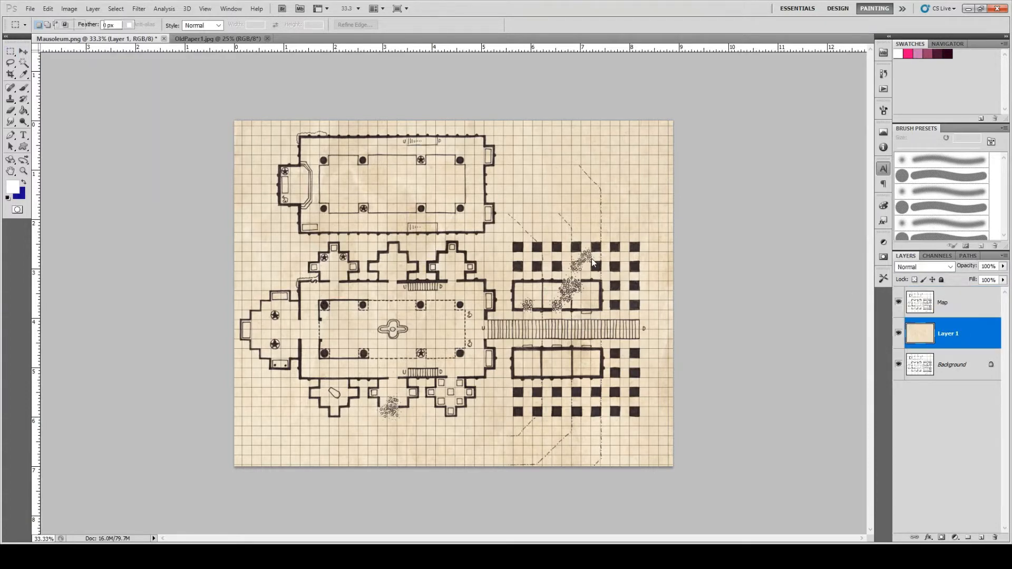
{"action": "key", "text": "ctrl+t"}
{"action": "left_click_drag", "start_coordinate": [236, 121], "coordinate": [636, 388]}
{"action": "left_click_drag", "start_coordinate": [650, 428], "coordinate": [245, 155]}
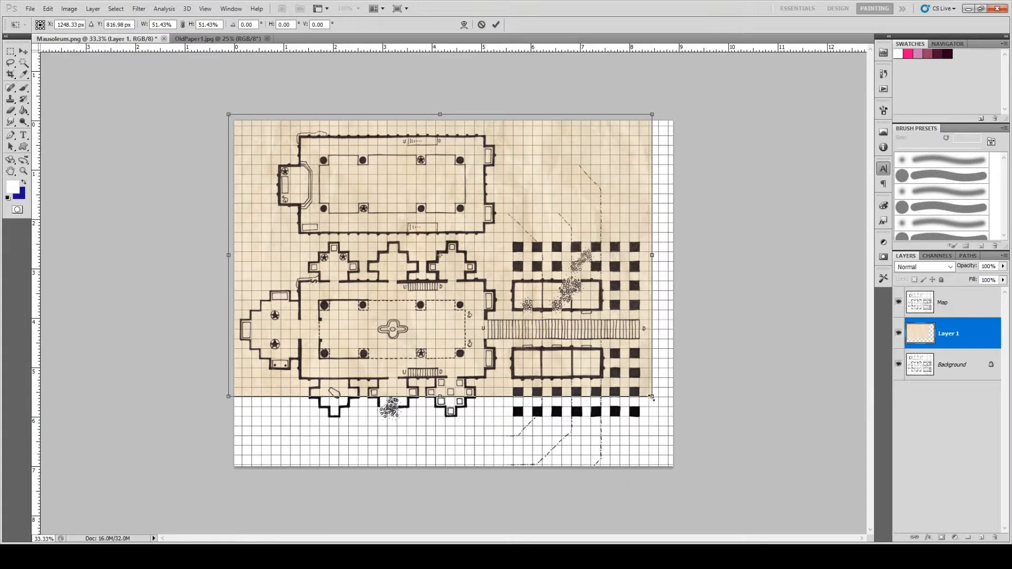
{"action": "left_click_drag", "start_coordinate": [652, 396], "coordinate": [752, 492]}
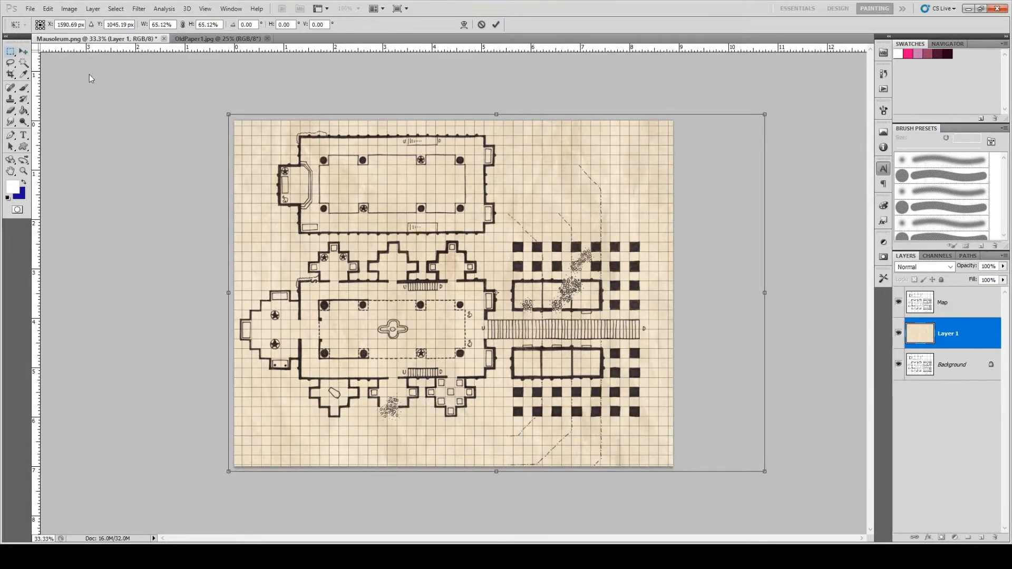
{"action": "key", "text": "Return"}
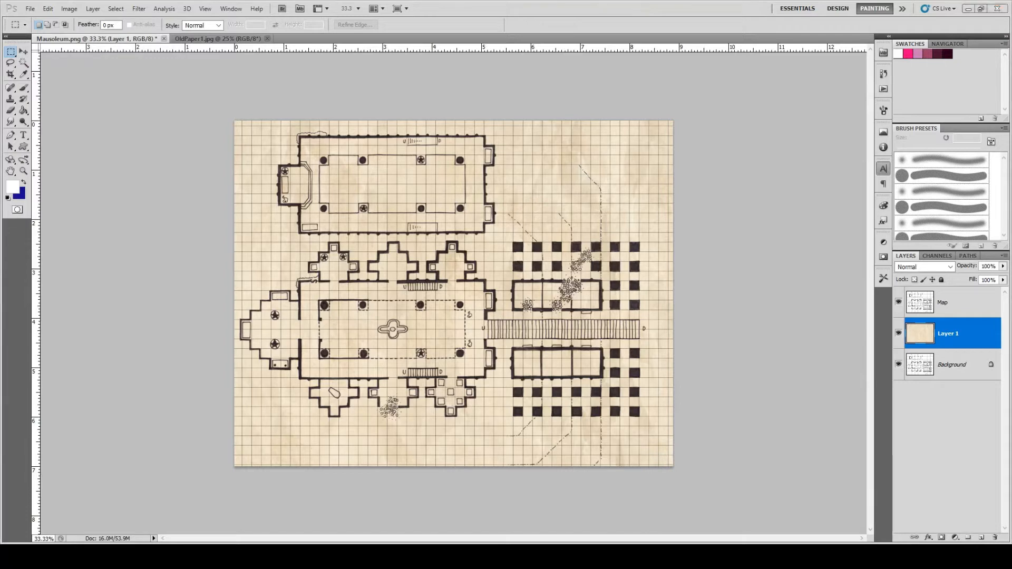
Step: Place the KnotCompass image above the Map layer, scaled to about 19.6% in the map's upper-right corner
{"action": "left_click", "coordinate": [973, 301]}
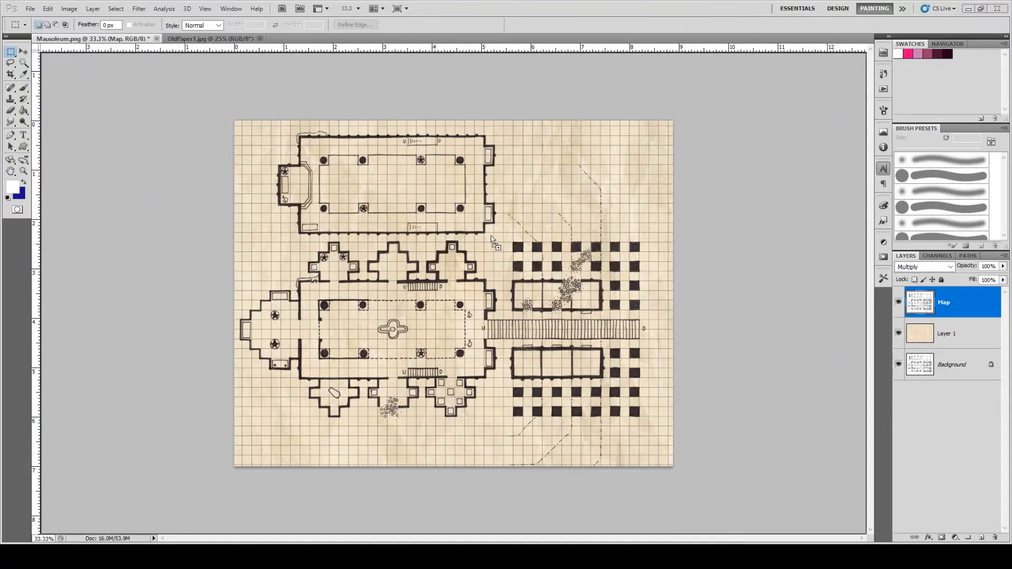
{"action": "key", "text": "ctrl+v"}
{"action": "key", "text": "ctrl+t"}
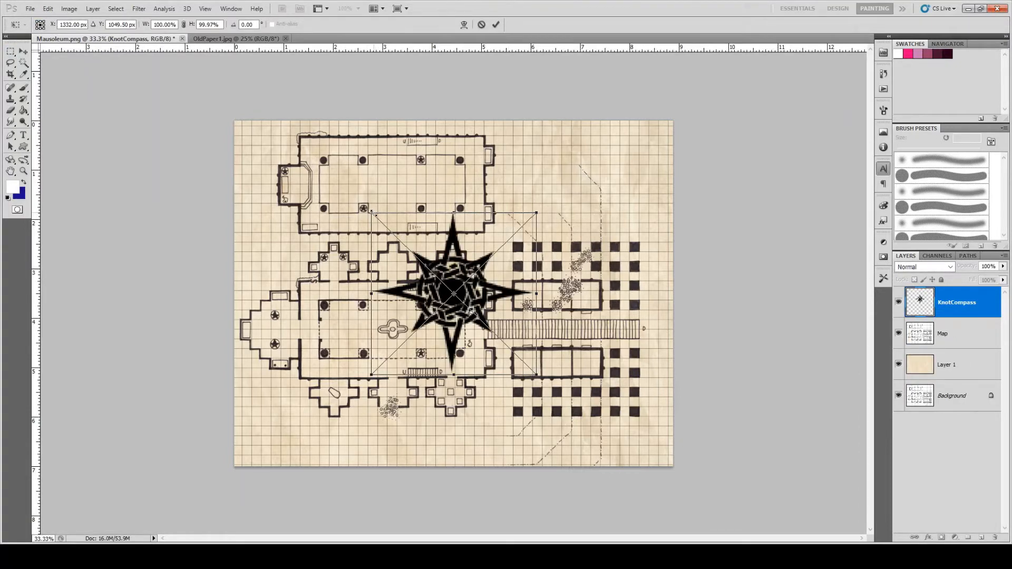
{"action": "left_click_drag", "start_coordinate": [371, 213], "coordinate": [648, 157]}
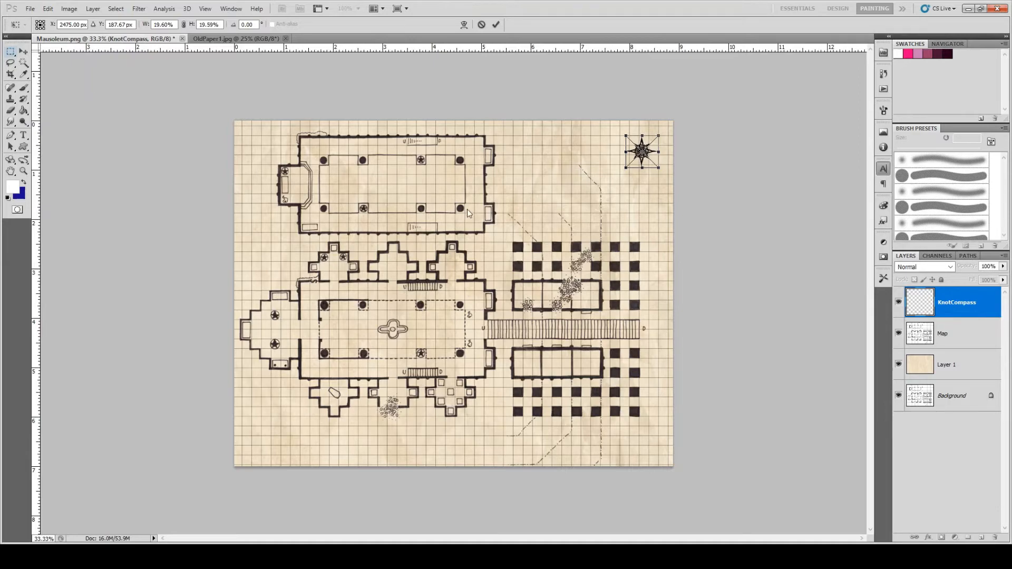
{"action": "key", "text": "Return"}
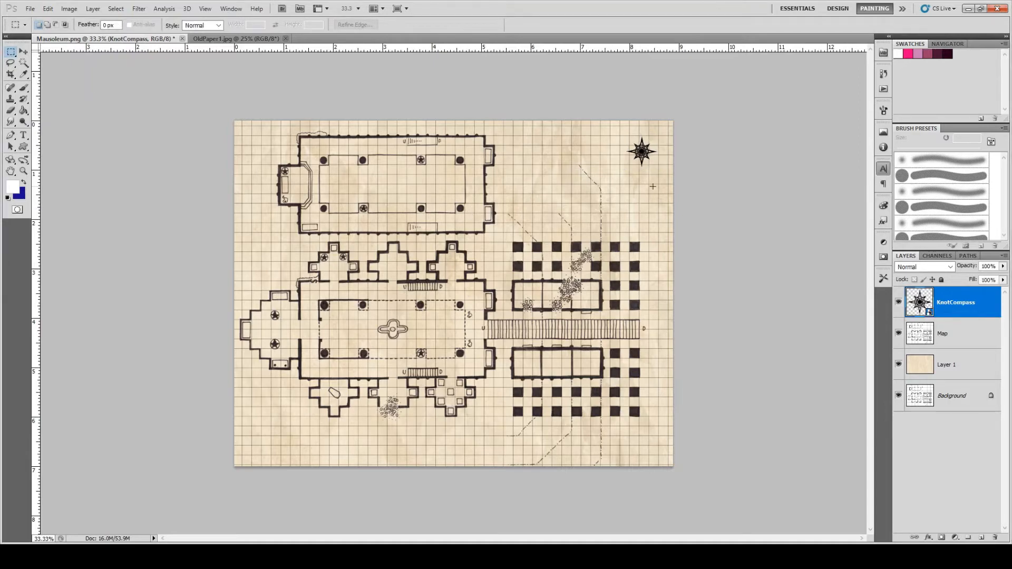
Step: Set the text colour to black and add a letter N as text on the map near the compass
{"action": "scroll", "coordinate": [653, 171], "scroll_direction": "up", "scroll_amount": 10}
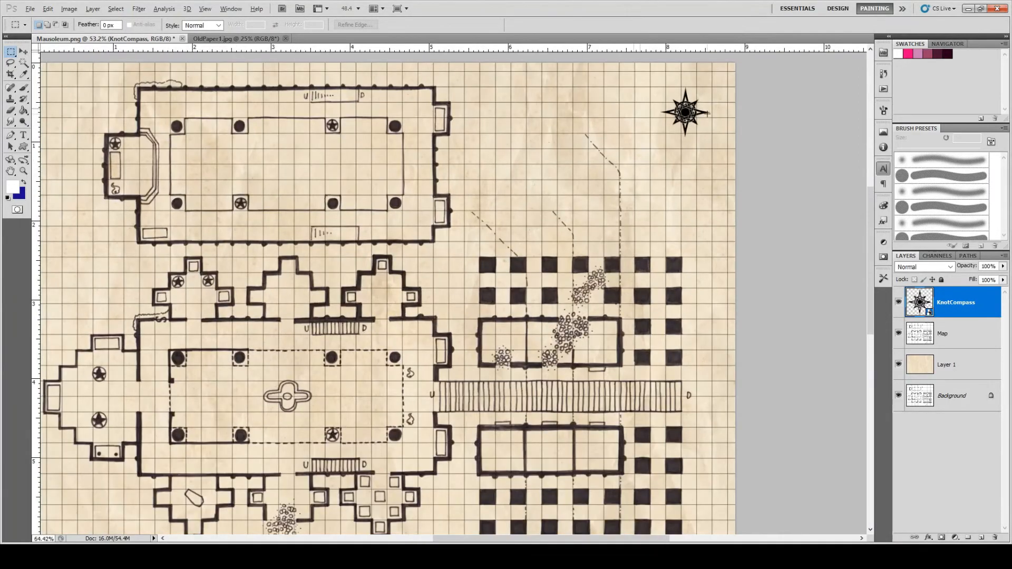
{"action": "scroll", "coordinate": [706, 112], "scroll_direction": "up", "scroll_amount": 3}
{"action": "scroll", "coordinate": [718, 110], "scroll_direction": "up", "scroll_amount": 7}
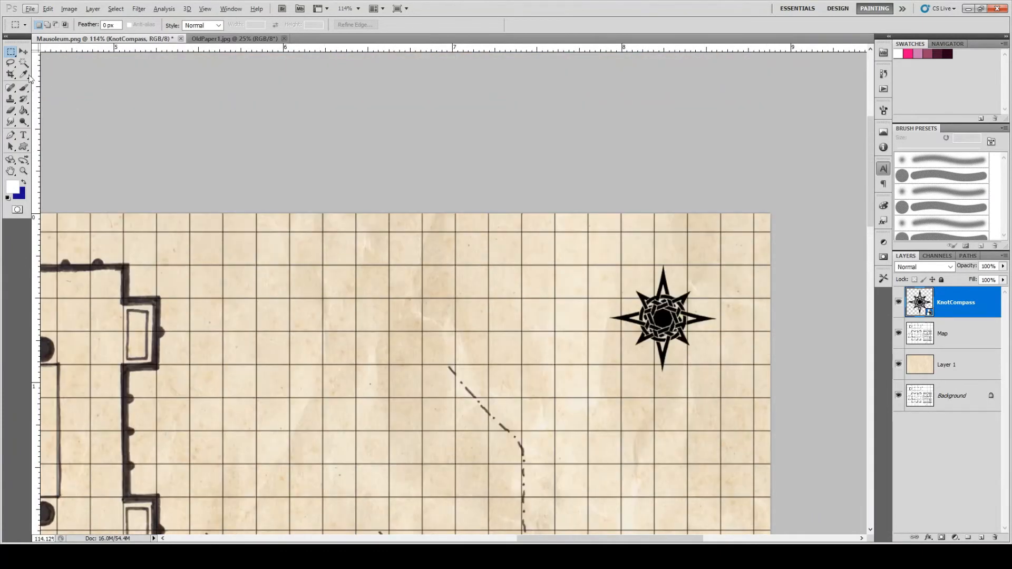
{"action": "left_click", "coordinate": [23, 136]}
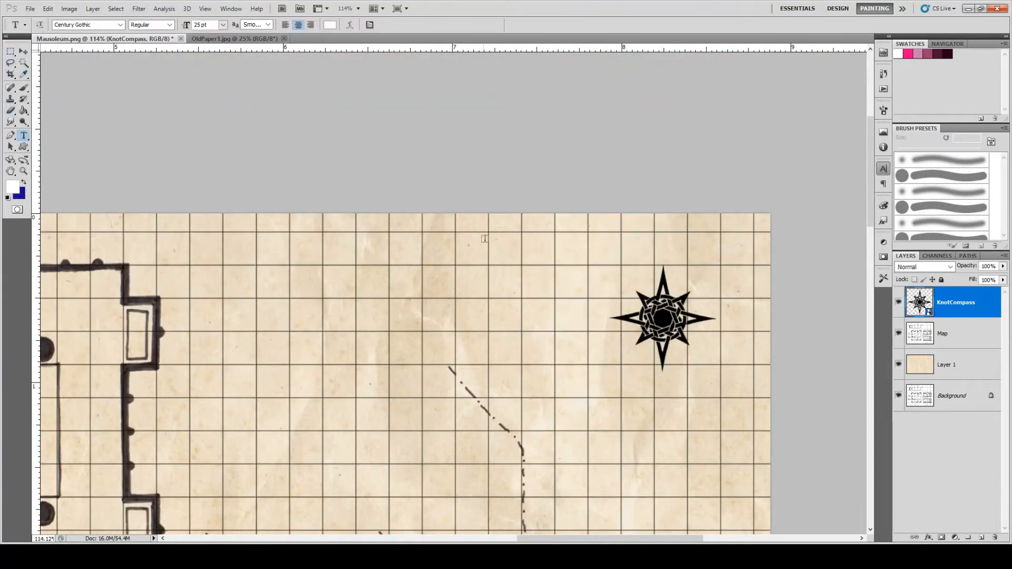
{"action": "left_click", "coordinate": [13, 186]}
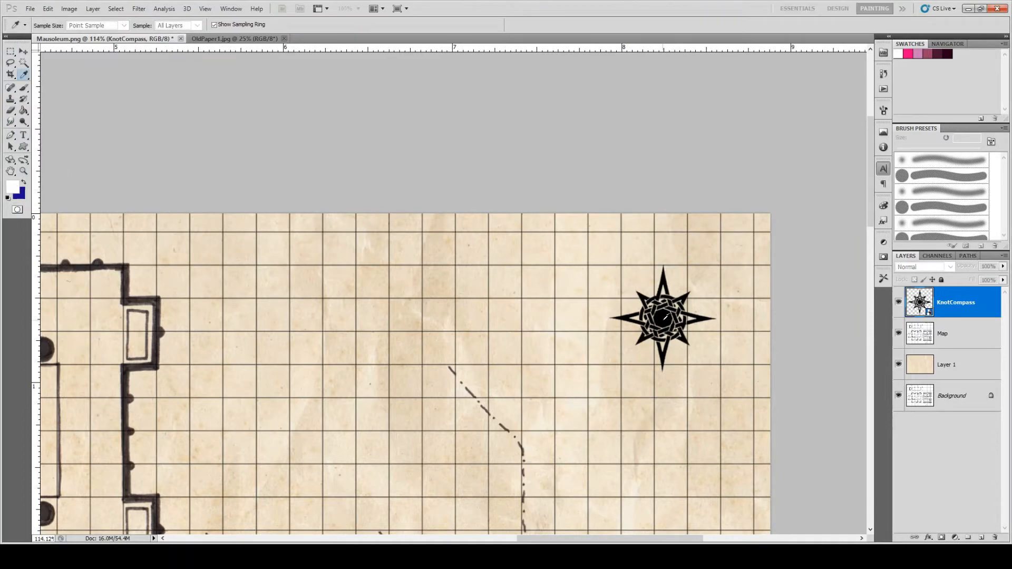
{"action": "key", "text": "Return"}
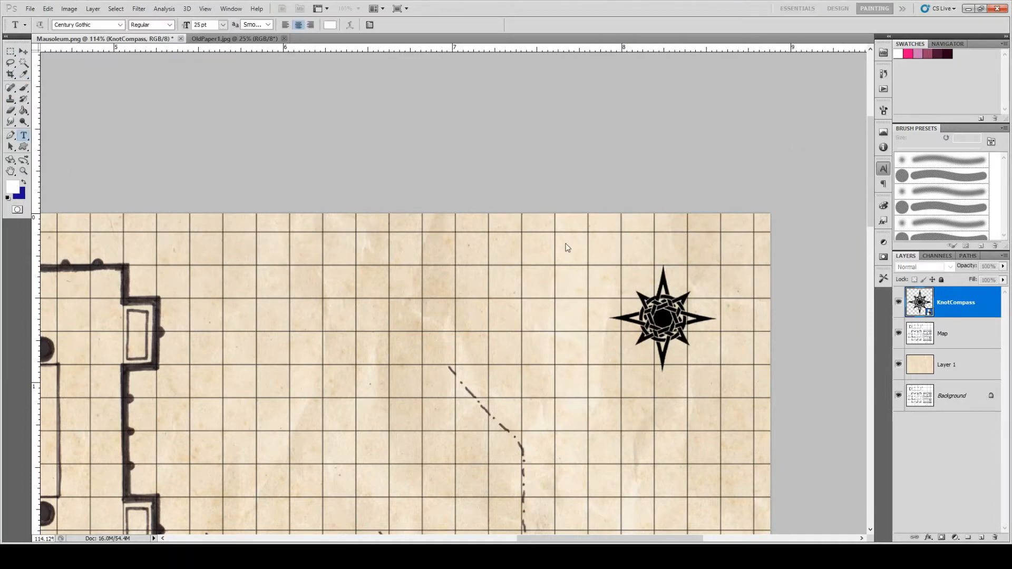
{"action": "left_click", "coordinate": [444, 290]}
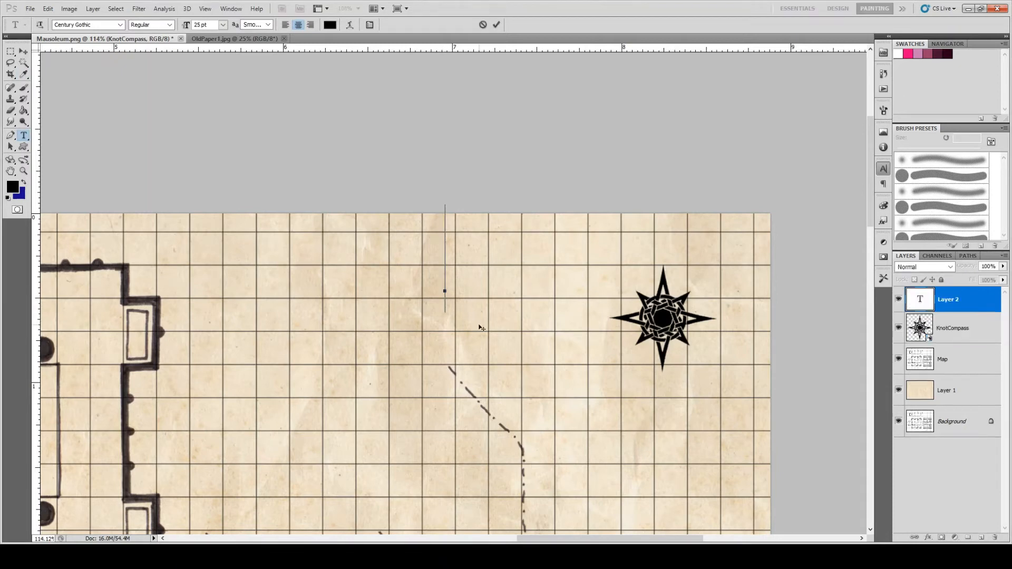
{"action": "type", "text": "N"}
Step: Set the letter N to the Black Sam's Gold font at 12 pt and move it above the compass's north point
{"action": "left_click_drag", "start_coordinate": [459, 240], "coordinate": [423, 247]}
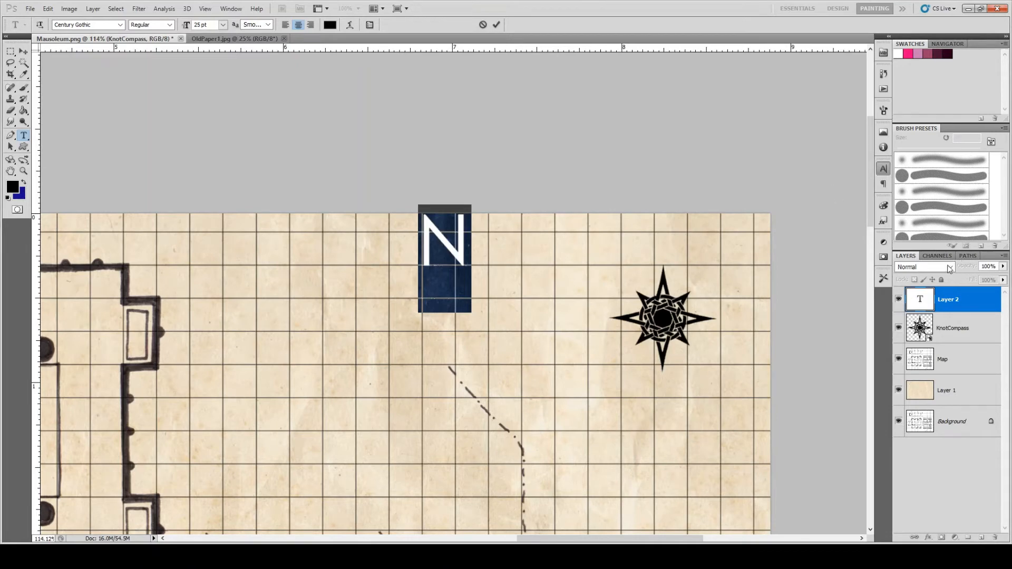
{"action": "left_click", "coordinate": [845, 208]}
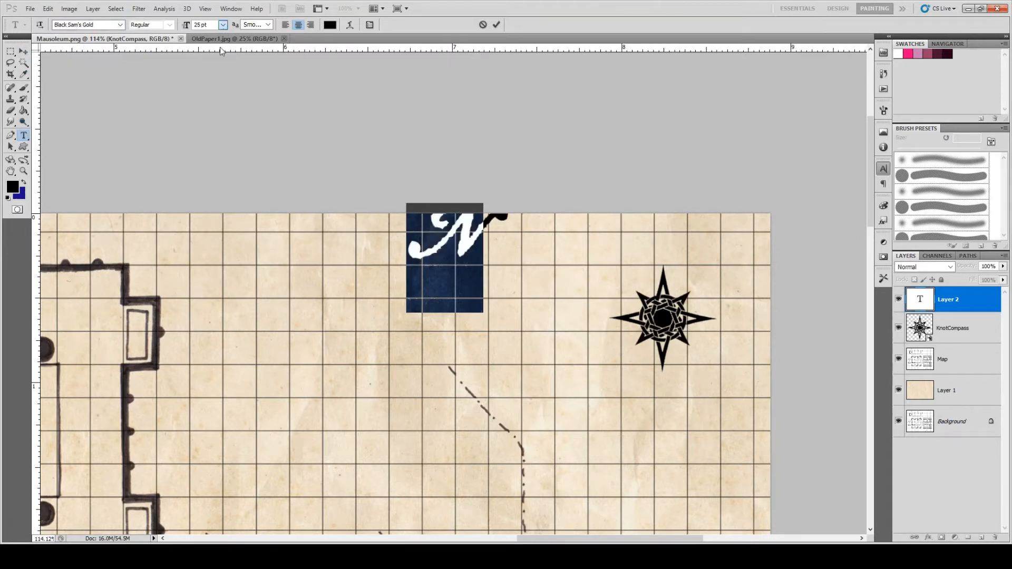
{"action": "left_click", "coordinate": [225, 114]}
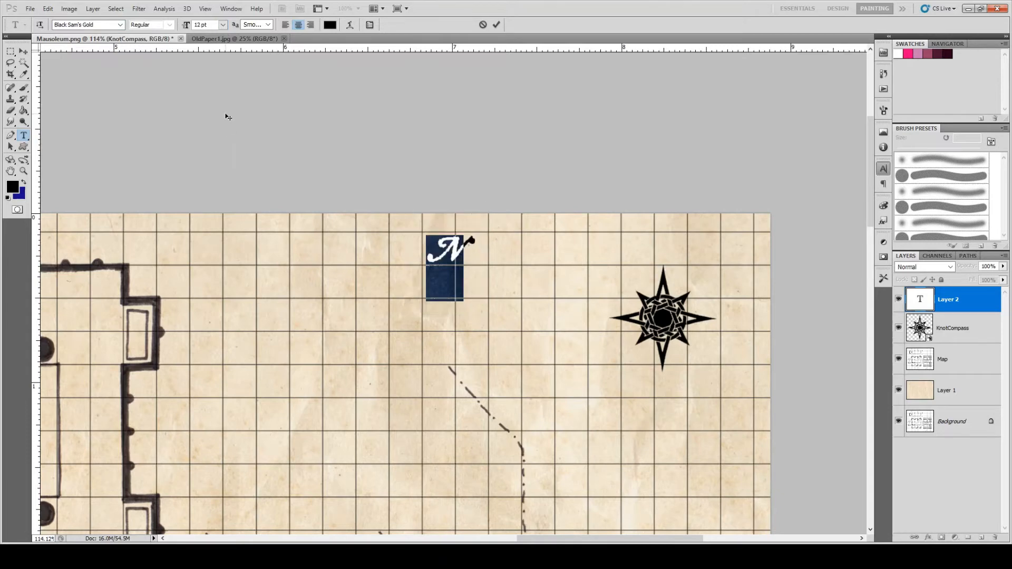
{"action": "left_click", "coordinate": [23, 51]}
{"action": "left_click_drag", "start_coordinate": [446, 250], "coordinate": [665, 245]}
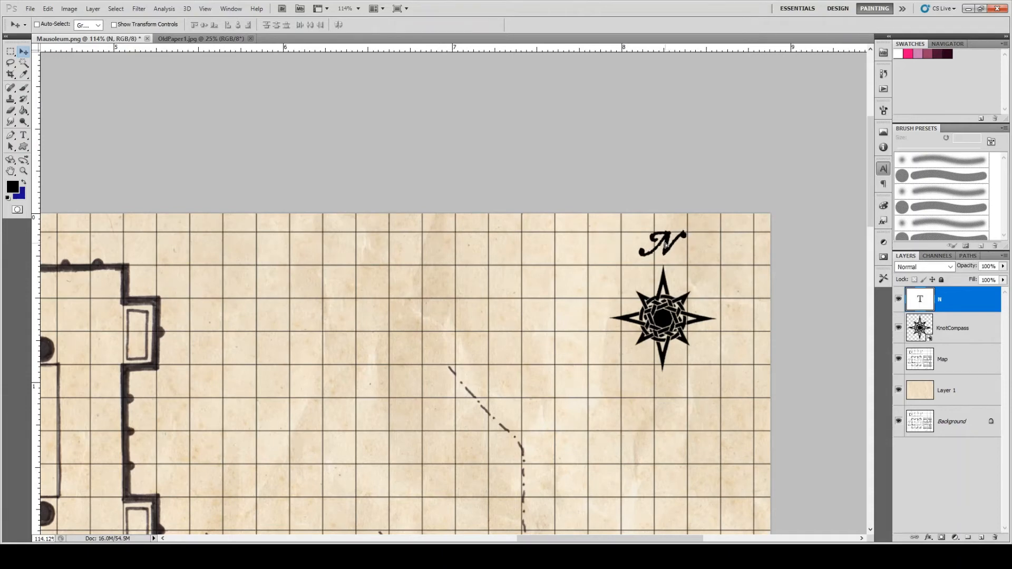
Step: Move the N text and KnotCompass layers together slightly to the right on the map
{"action": "left_click", "coordinate": [955, 333], "text": "shift"}
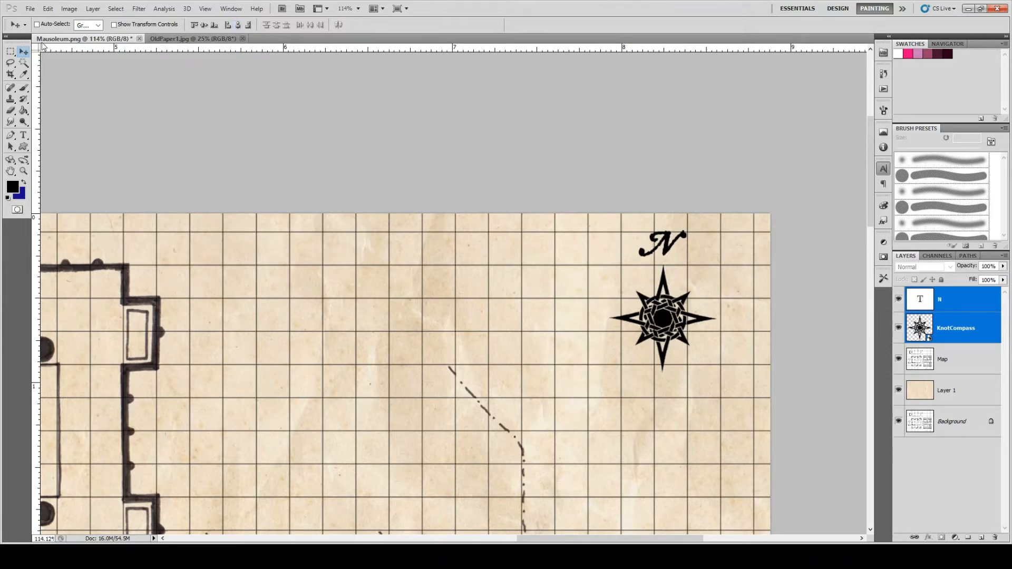
{"action": "left_click_drag", "start_coordinate": [681, 315], "coordinate": [687, 315]}
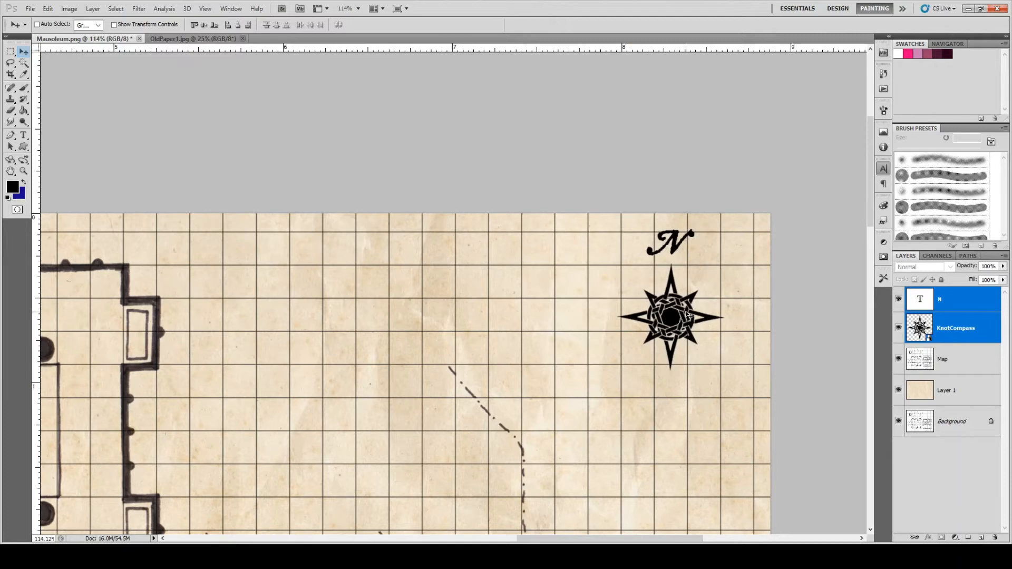
{"action": "left_click_drag", "start_coordinate": [686, 315], "coordinate": [687, 317]}
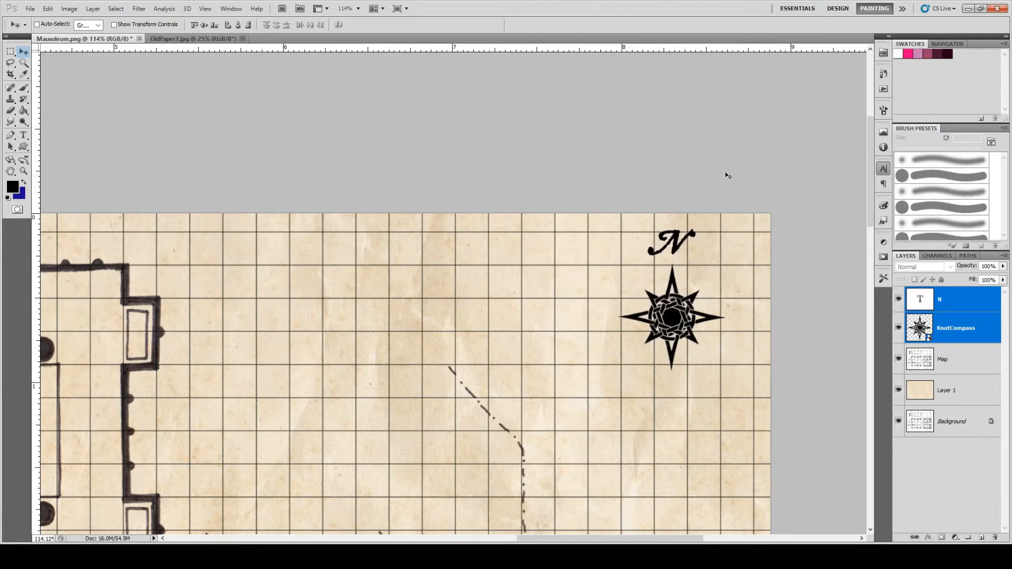
Step: Nudge only the letter N down slightly, closer to the compass's north point
{"action": "left_click", "coordinate": [945, 300]}
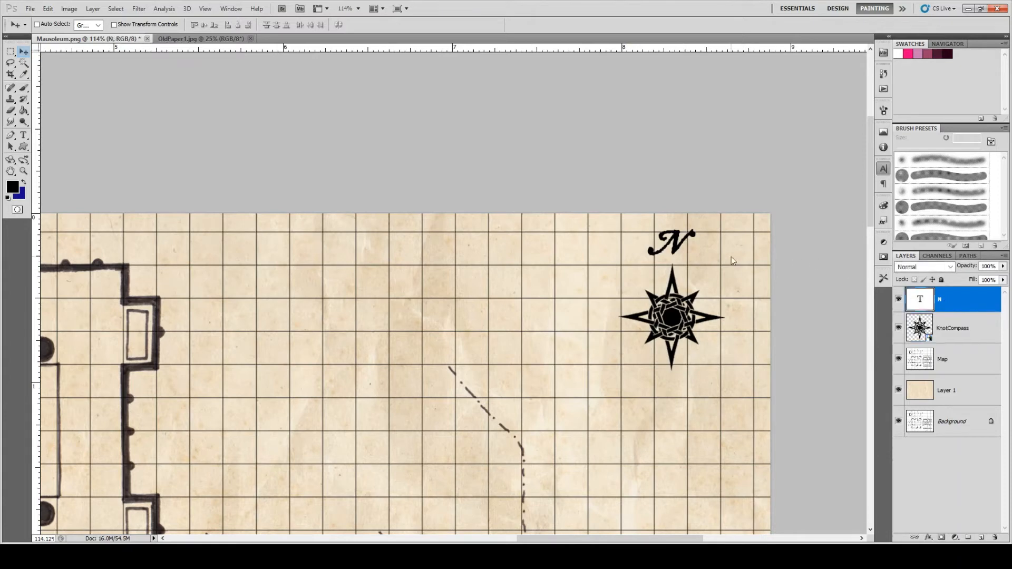
{"action": "key", "text": "Down"}
{"action": "key", "text": "Down"}
{"action": "key", "text": "Down"}
{"action": "key", "text": "Down"}
{"action": "key", "text": "Down"}
{"action": "key", "text": "Down"}
{"action": "key", "text": "Down"}
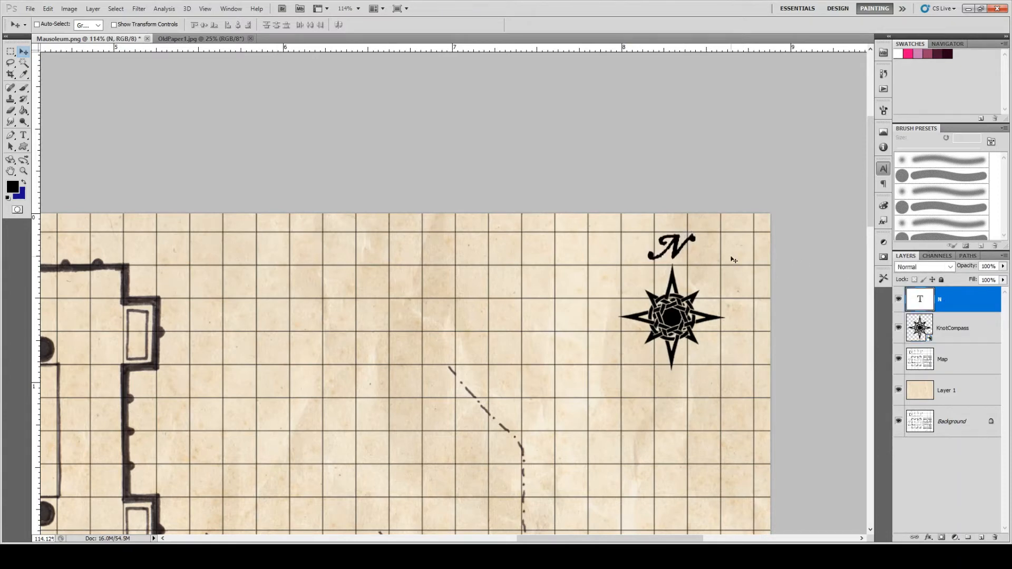
{"action": "scroll", "coordinate": [498, 283], "scroll_direction": "down", "scroll_amount": 3}
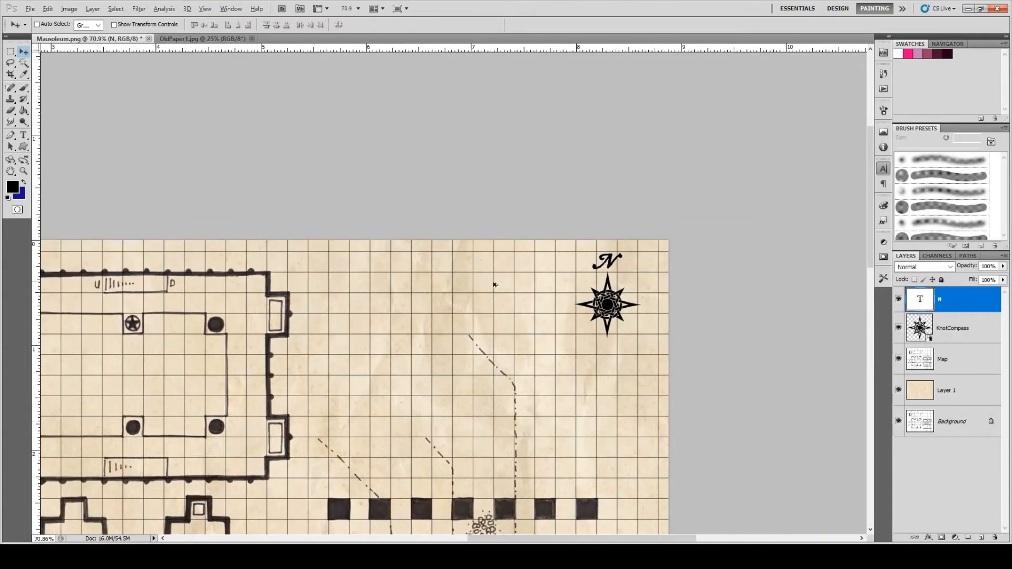
{"action": "scroll", "coordinate": [310, 404], "scroll_direction": "down", "scroll_amount": 3}
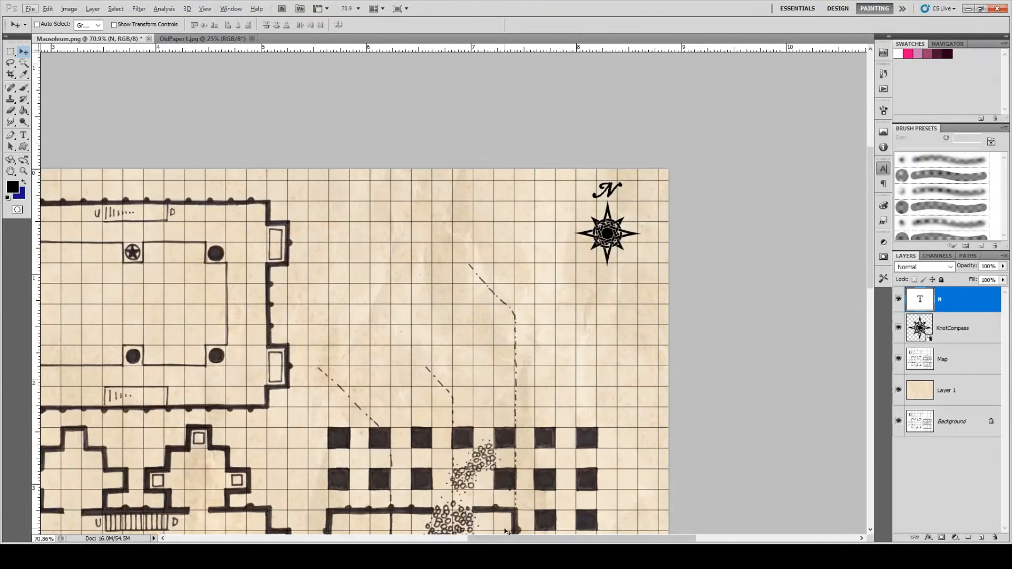
{"action": "left_click_drag", "start_coordinate": [507, 540], "coordinate": [421, 540]}
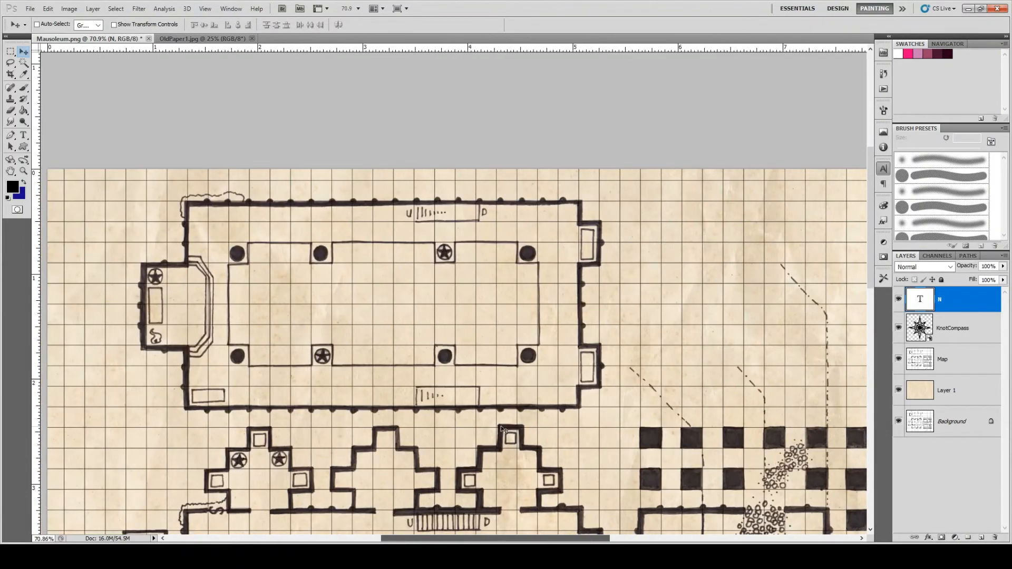
{"action": "scroll", "coordinate": [531, 399], "scroll_direction": "down", "scroll_amount": 2}
{"action": "scroll", "coordinate": [532, 398], "scroll_direction": "down", "scroll_amount": 1}
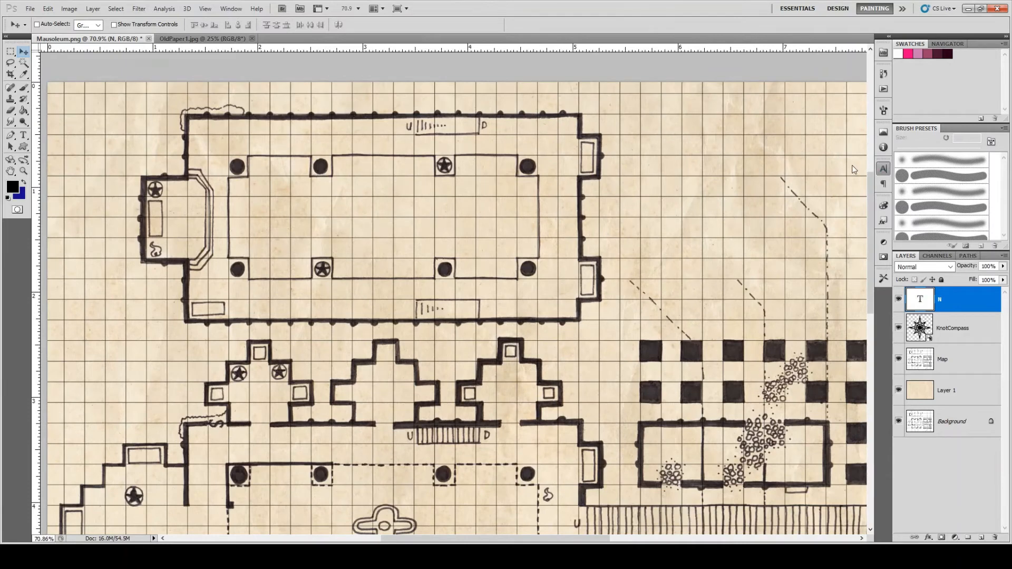
Step: Draw a black plaque-like custom shape with slightly curved edges, about two grid squares wide, over the upper hall's lower wall
{"action": "scroll", "coordinate": [718, 245], "scroll_direction": "down", "scroll_amount": 3}
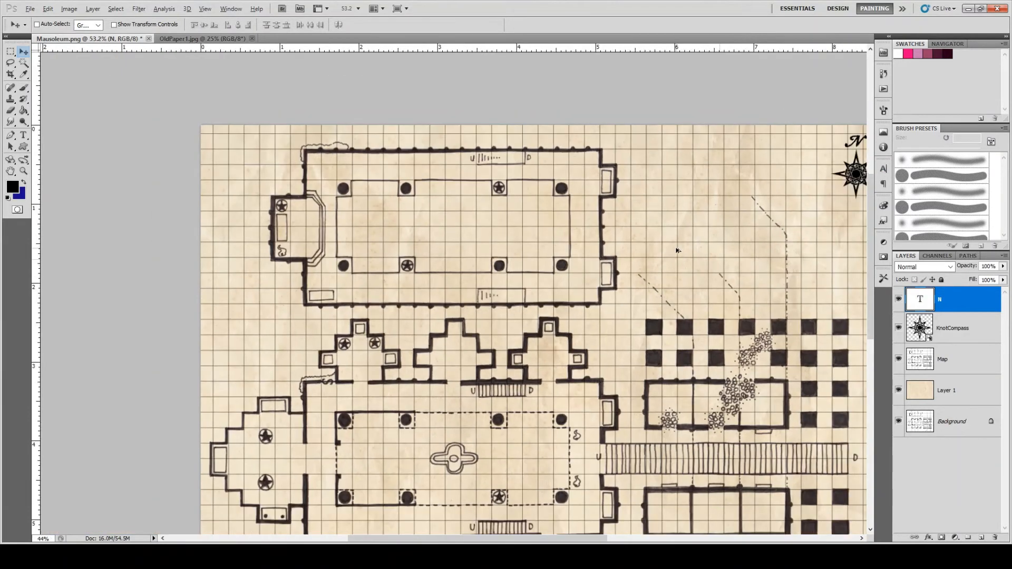
{"action": "key", "text": "alt"}
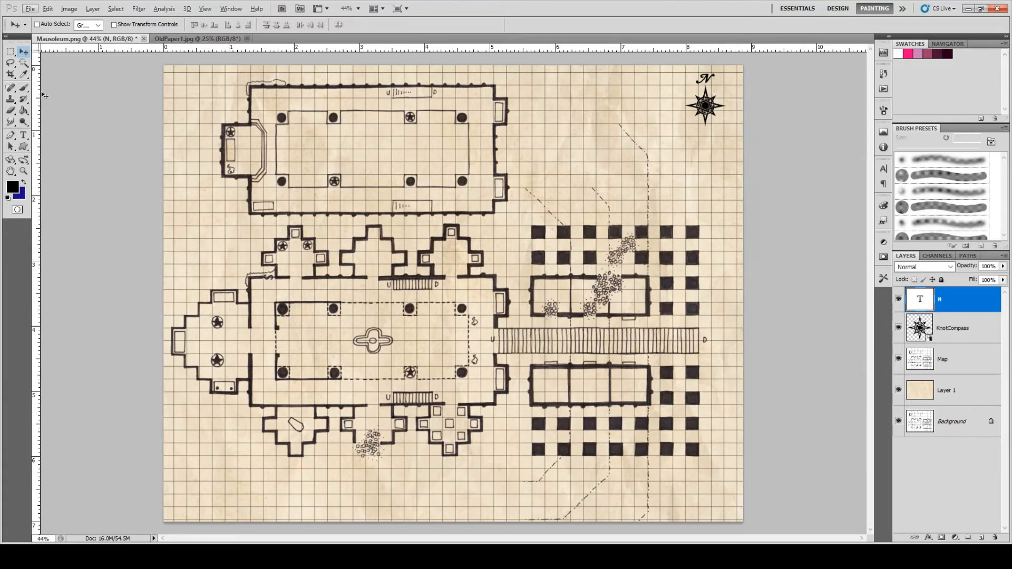
{"action": "left_click", "coordinate": [25, 148]}
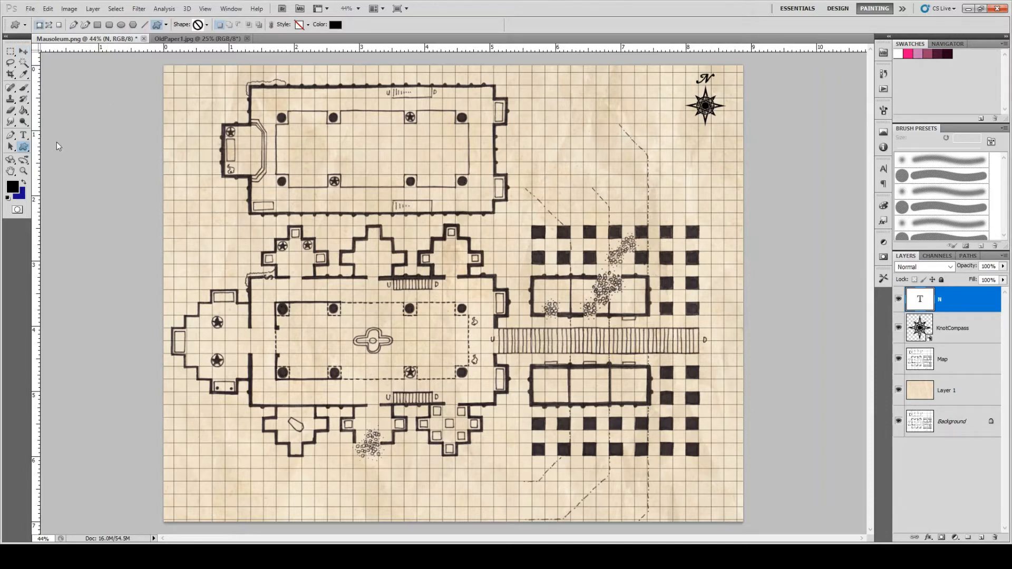
{"action": "key", "text": "shift+u"}
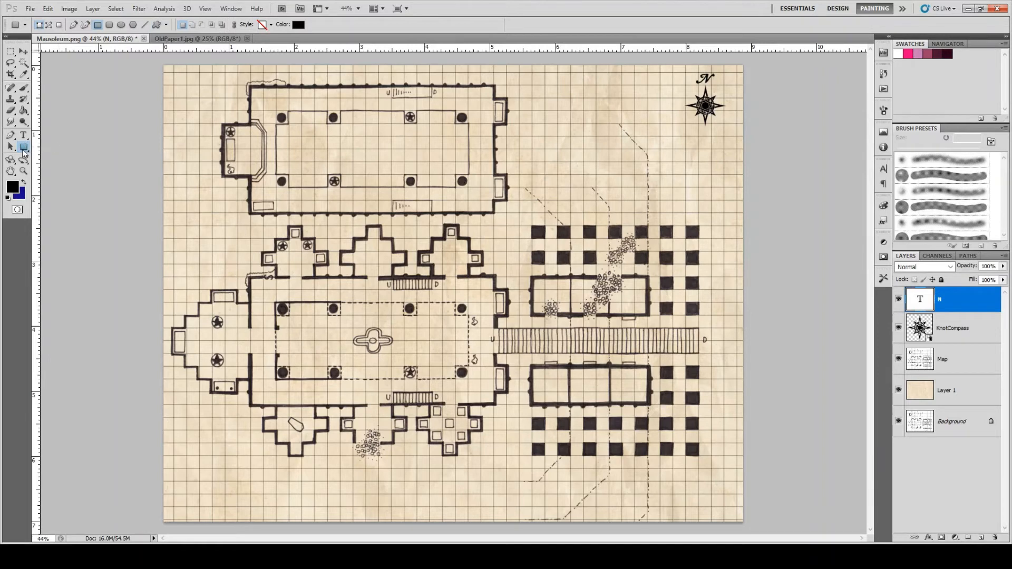
{"action": "left_click", "coordinate": [156, 24]}
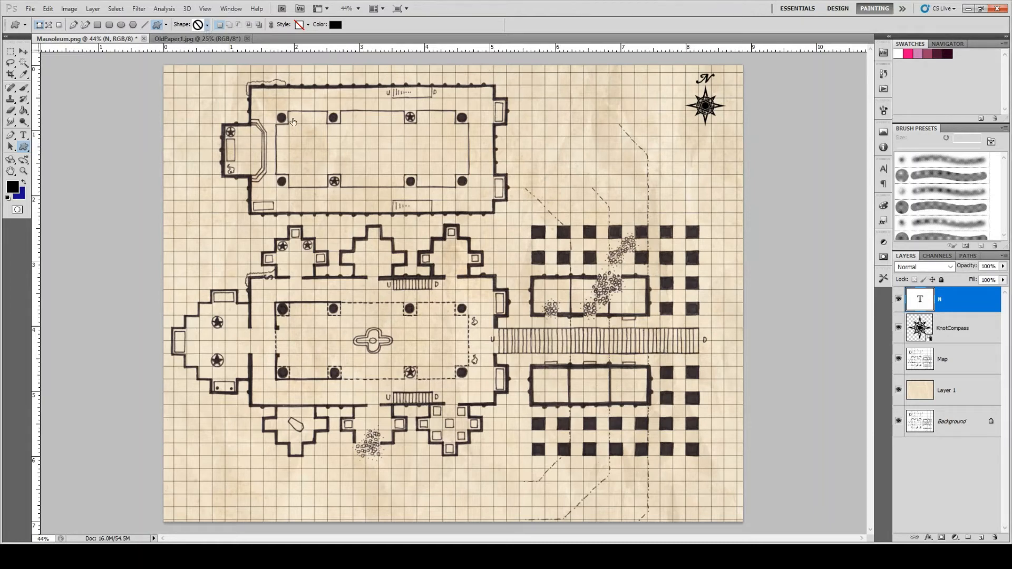
{"action": "left_click", "coordinate": [215, 67]}
{"action": "left_click_drag", "start_coordinate": [399, 200], "coordinate": [429, 230]}
{"action": "key", "text": "shift"}
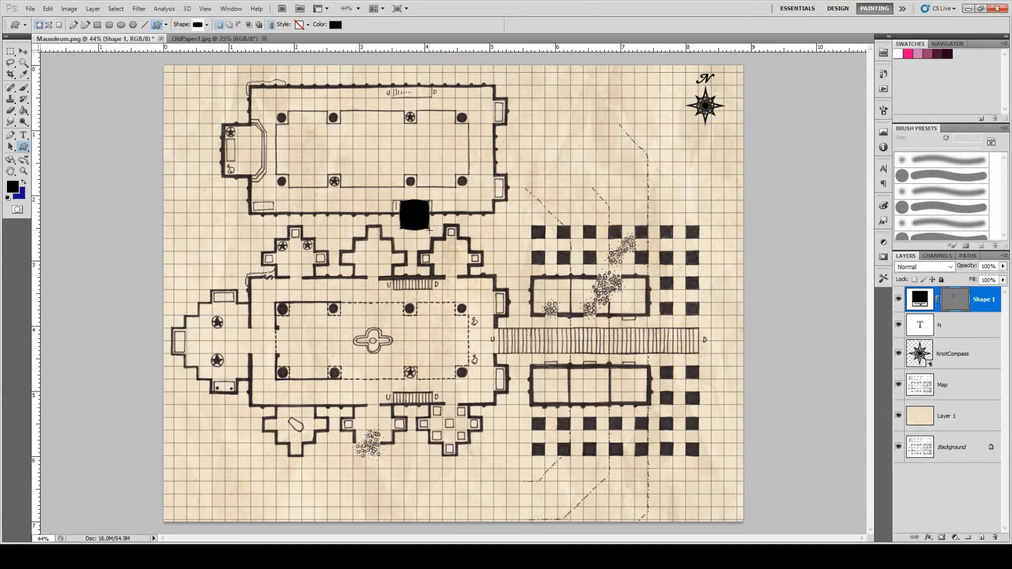
Step: Change the plaque shape's fill to white and move it between the small cross-shaped chambers and the checkered area
{"action": "left_click", "coordinate": [334, 25]}
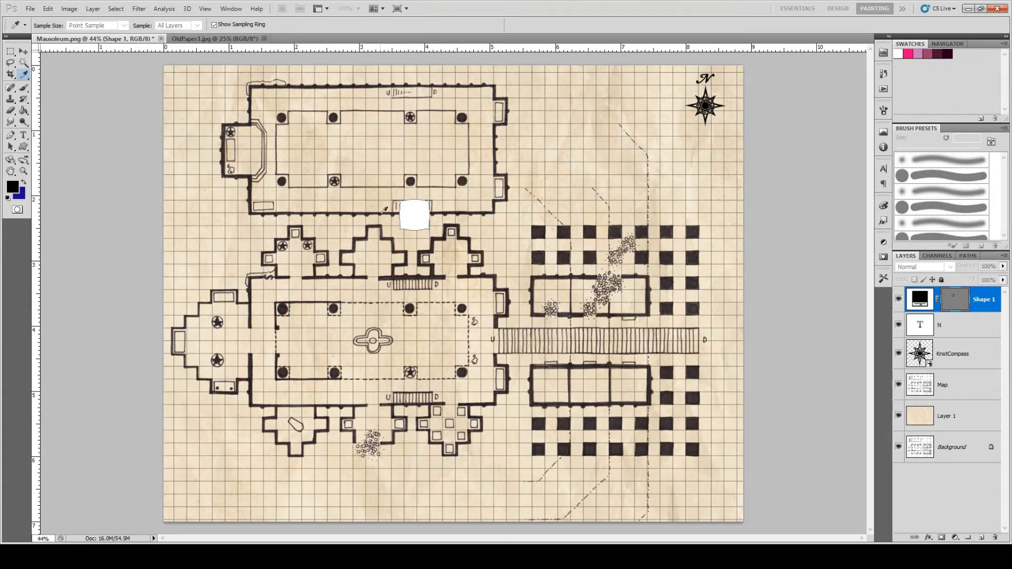
{"action": "key", "text": "Return"}
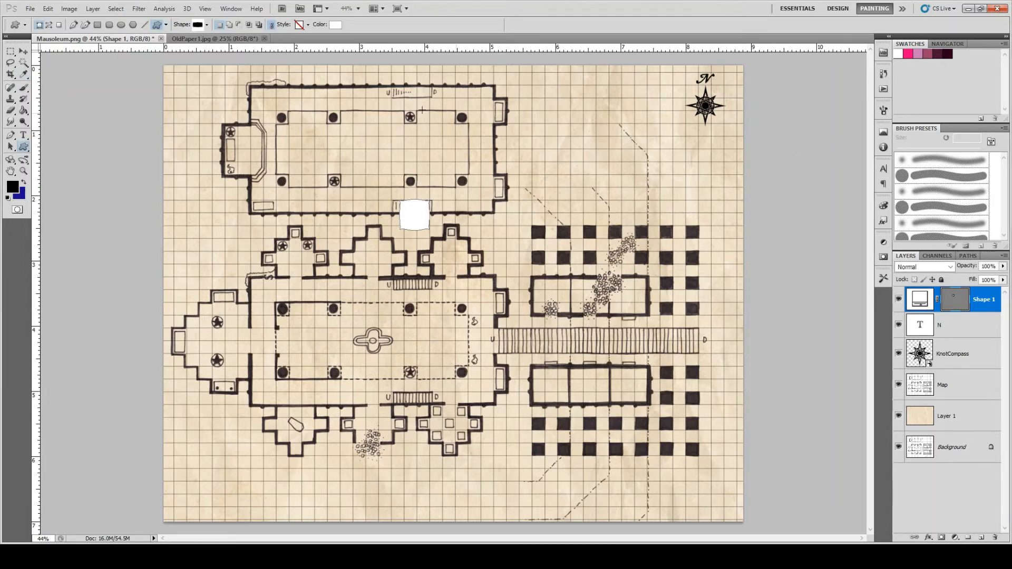
{"action": "left_click", "coordinate": [23, 52]}
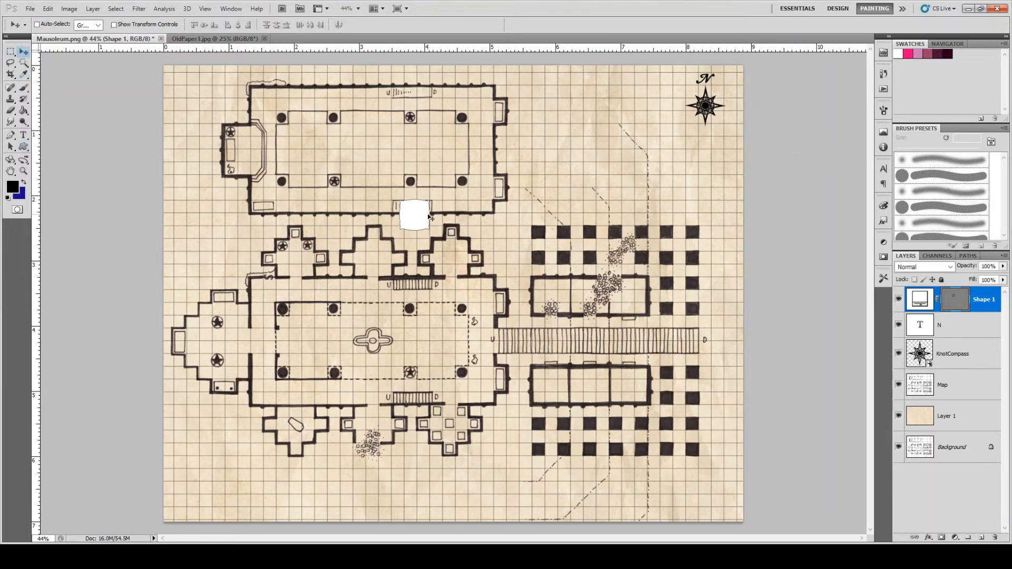
{"action": "left_click_drag", "start_coordinate": [431, 218], "coordinate": [526, 254]}
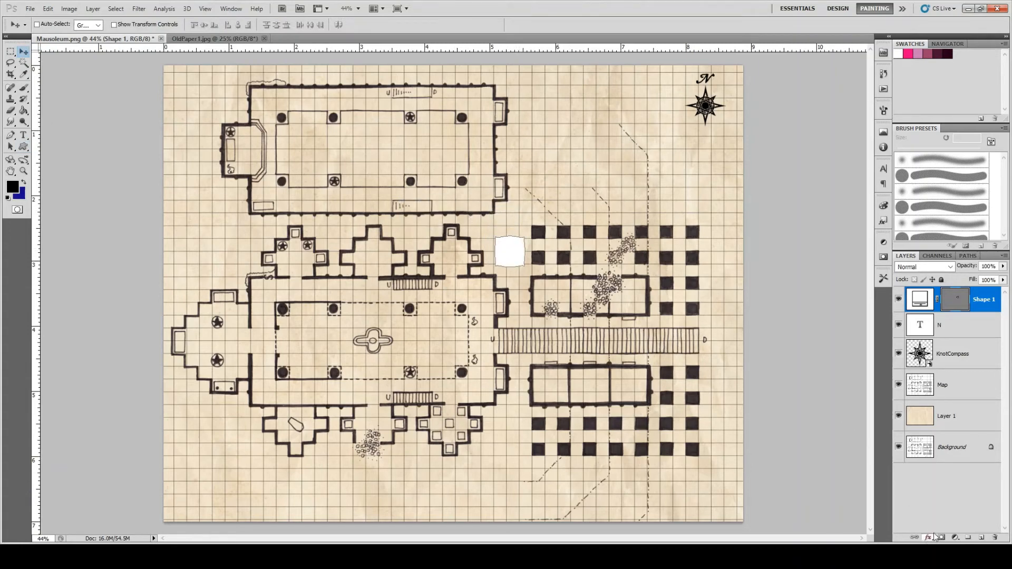
Step: Add a thin black Stroke effect to the white plaque and move it outside the upper hall's upper-left corner
{"action": "key", "text": "space"}
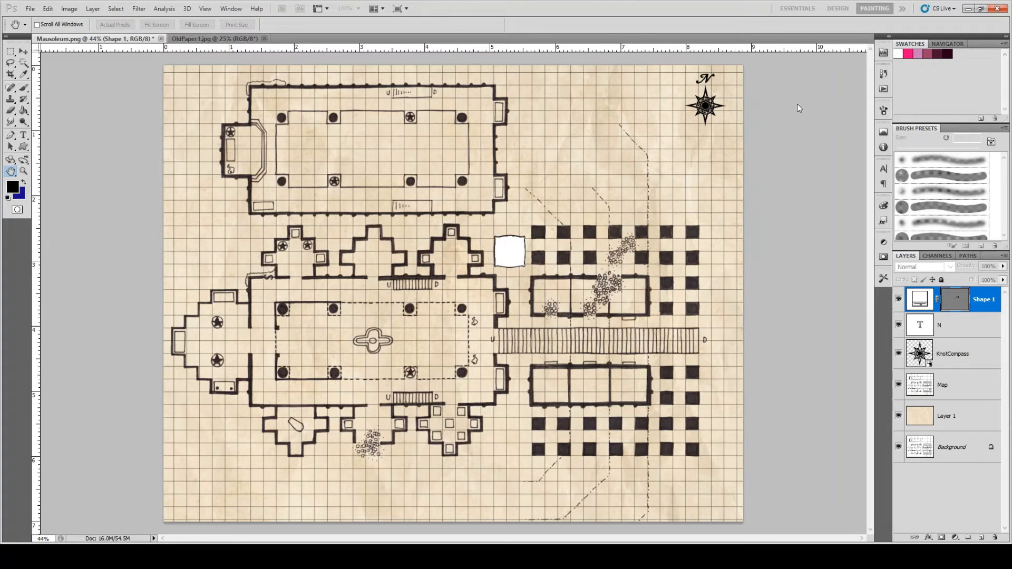
{"action": "left_click", "coordinate": [934, 84]}
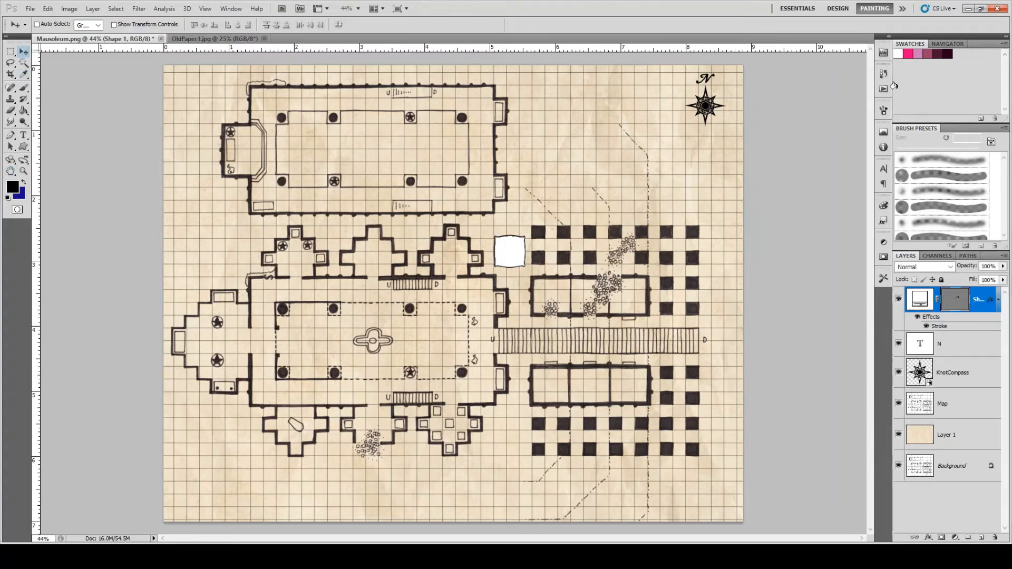
{"action": "left_click_drag", "start_coordinate": [521, 248], "coordinate": [277, 92]}
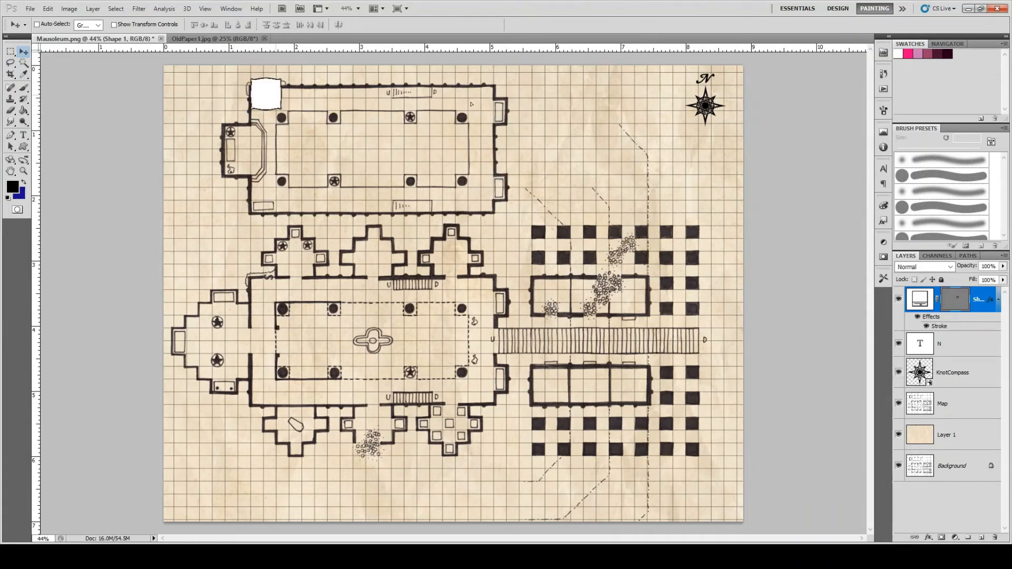
{"action": "left_click_drag", "start_coordinate": [471, 104], "coordinate": [237, 100]}
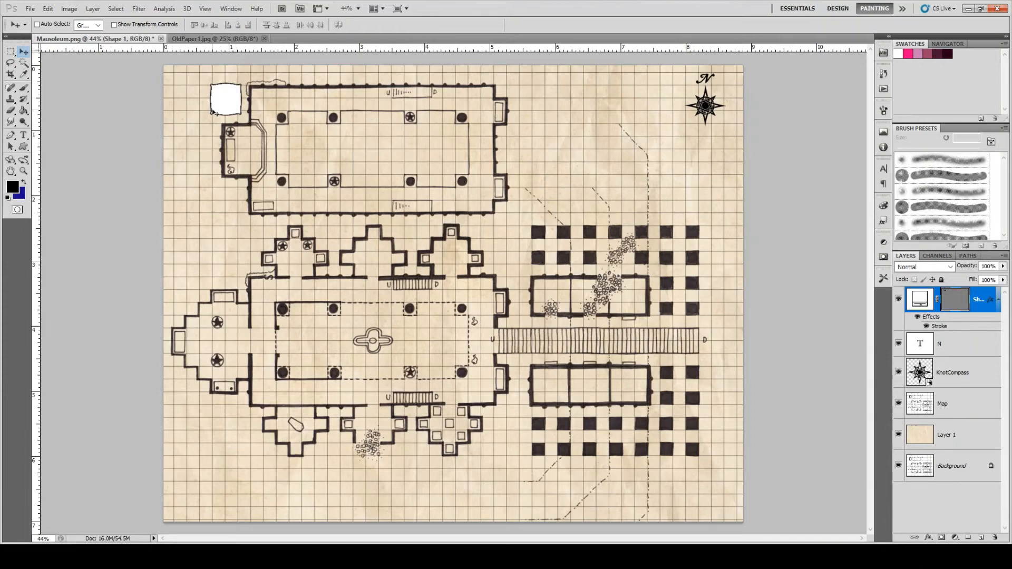
Step: Scale the white plaque down to about 59% width and 55% height, keeping it above the upper hall's side alcove
{"action": "scroll", "coordinate": [205, 104], "scroll_direction": "up", "scroll_amount": 5}
{"action": "scroll", "coordinate": [202, 102], "scroll_direction": "up", "scroll_amount": 2}
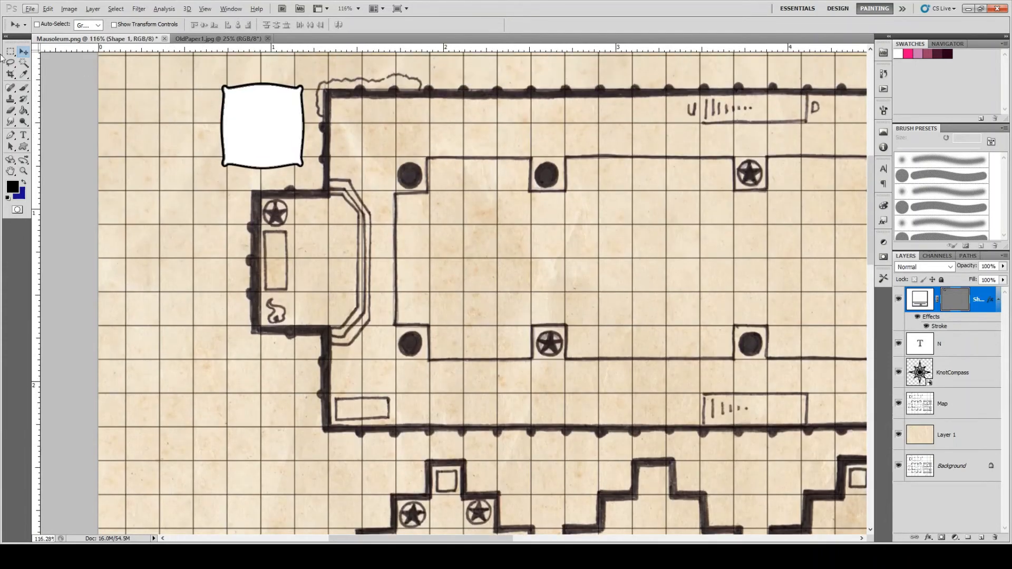
{"action": "key", "text": "m"}
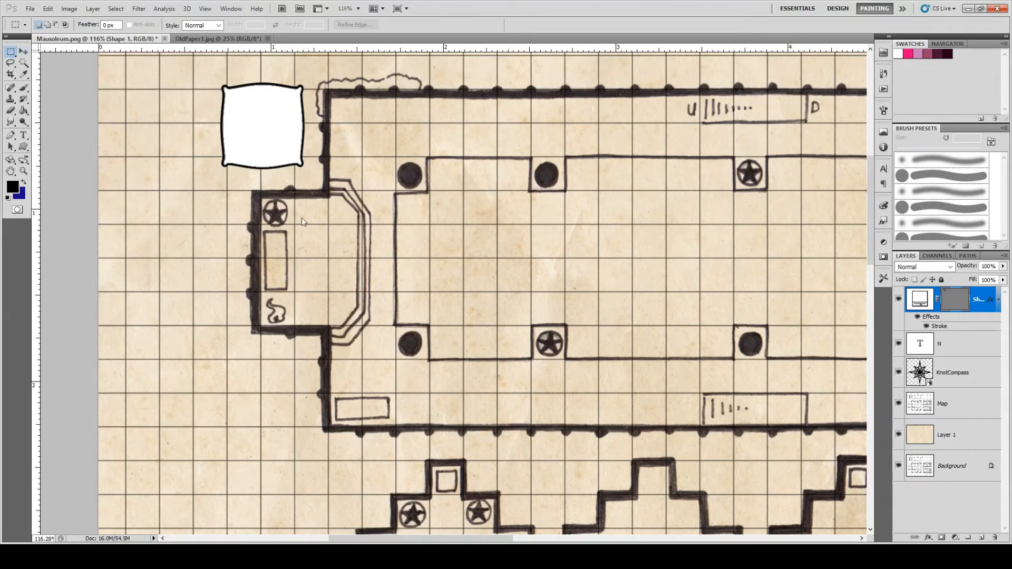
{"action": "key", "text": "ctrl+t"}
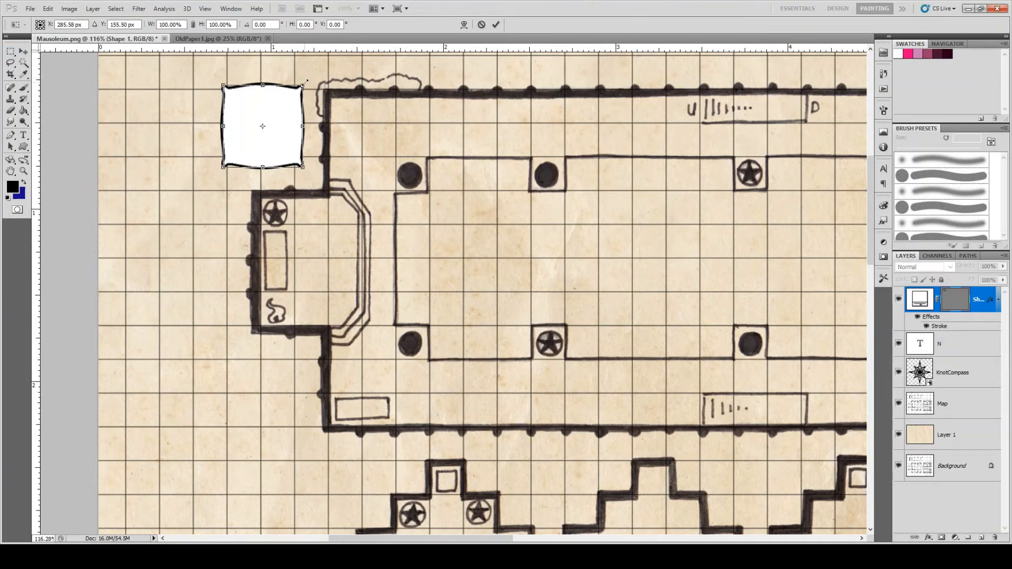
{"action": "left_click_drag", "start_coordinate": [306, 82], "coordinate": [281, 141]}
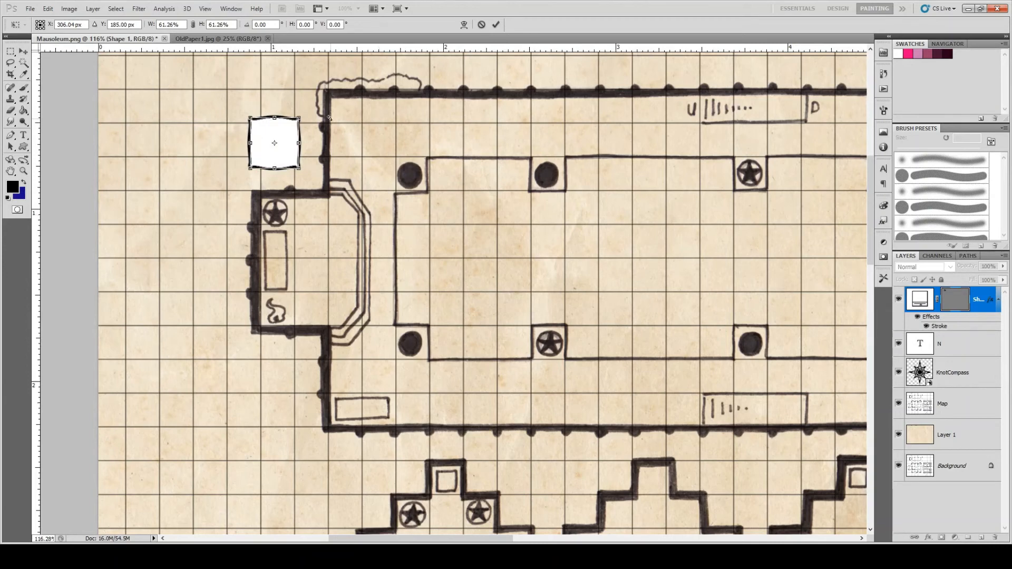
{"action": "left_click_drag", "start_coordinate": [274, 169], "coordinate": [274, 165]}
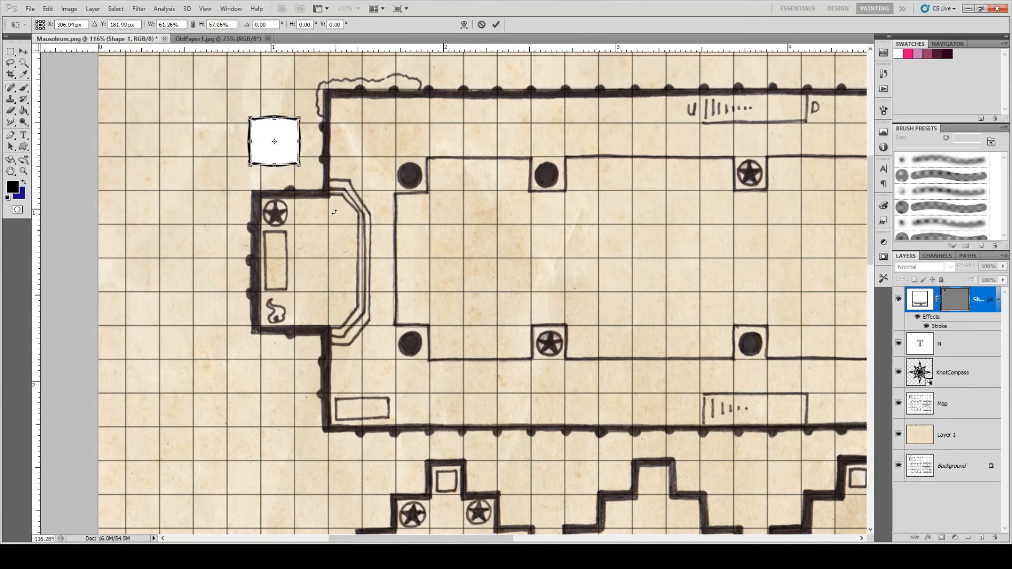
{"action": "key", "text": "Right"}
{"action": "key", "text": "Right"}
{"action": "key", "text": "Right"}
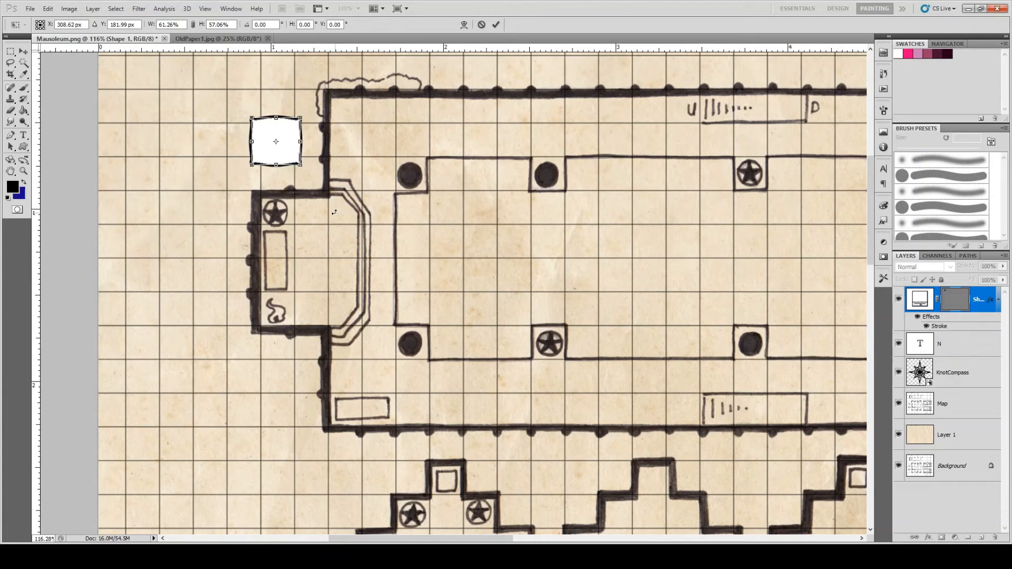
{"action": "left_click_drag", "start_coordinate": [252, 141], "coordinate": [255, 141]}
{"action": "left_click_drag", "start_coordinate": [303, 165], "coordinate": [295, 145]}
{"action": "left_click", "coordinate": [10, 51]}
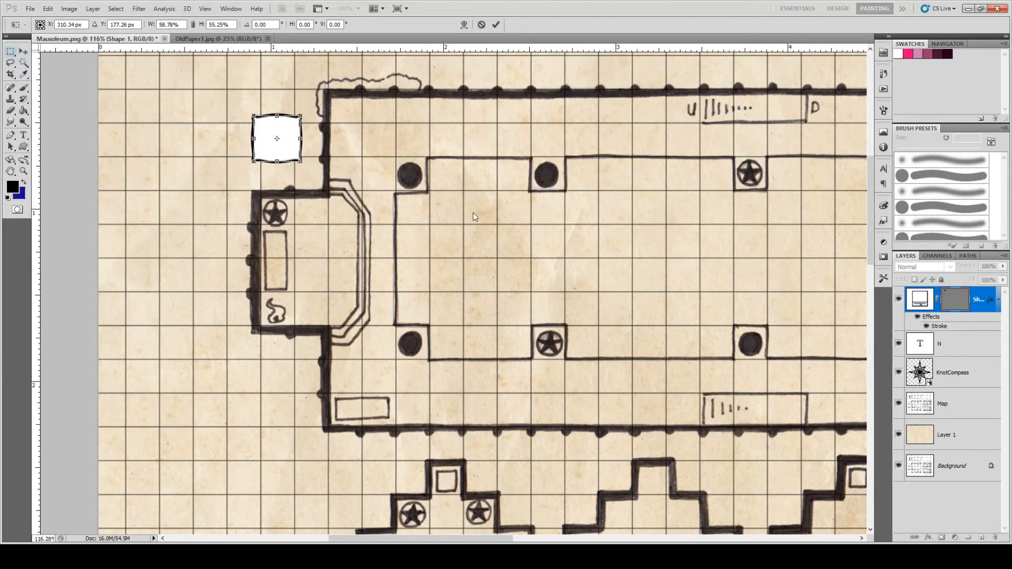
{"action": "key", "text": "Return"}
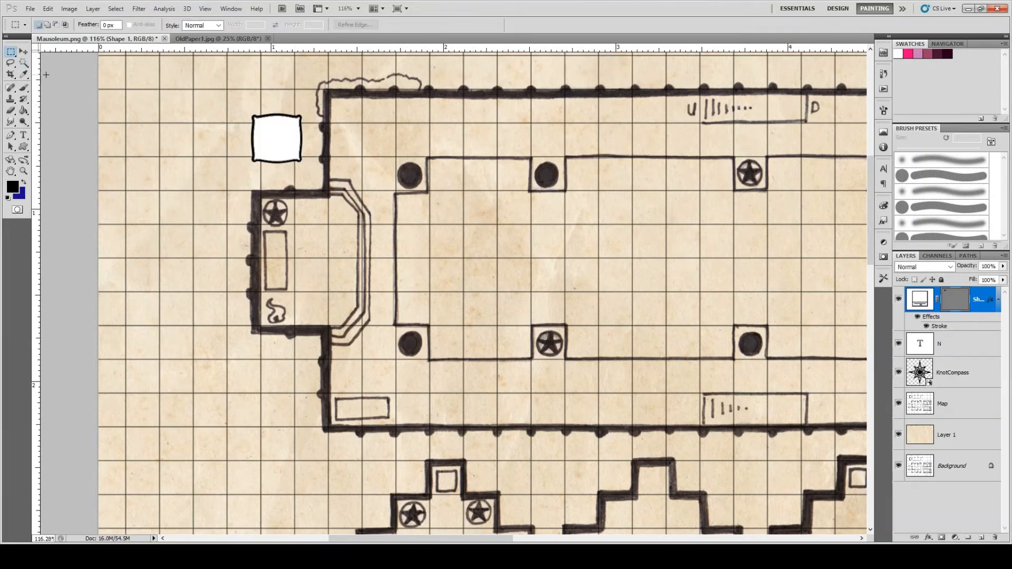
Step: Nudge the white plaque slightly down and to the right above the alcove
{"action": "left_click", "coordinate": [22, 52]}
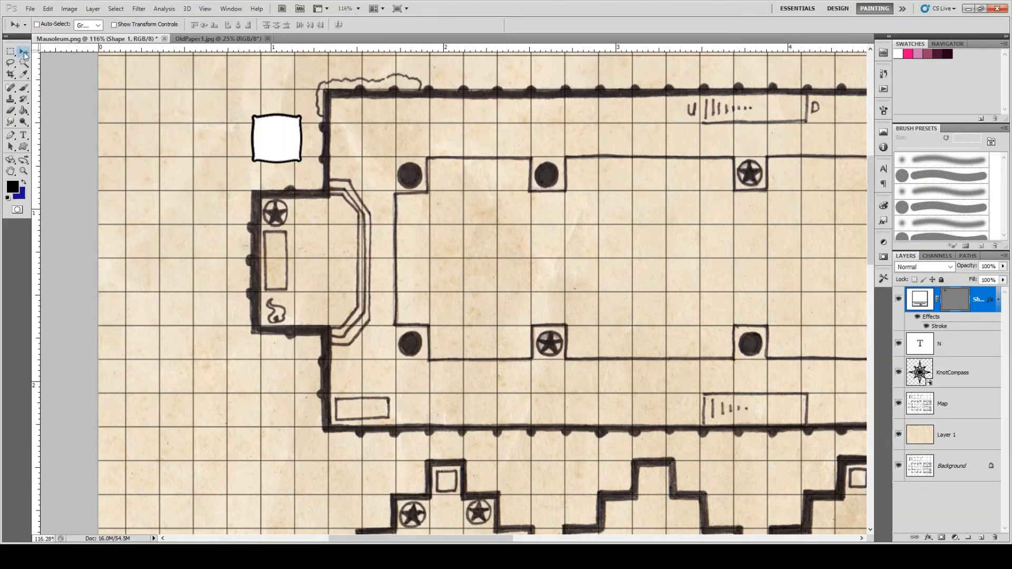
{"action": "key", "text": "Down"}
{"action": "key", "text": "Down"}
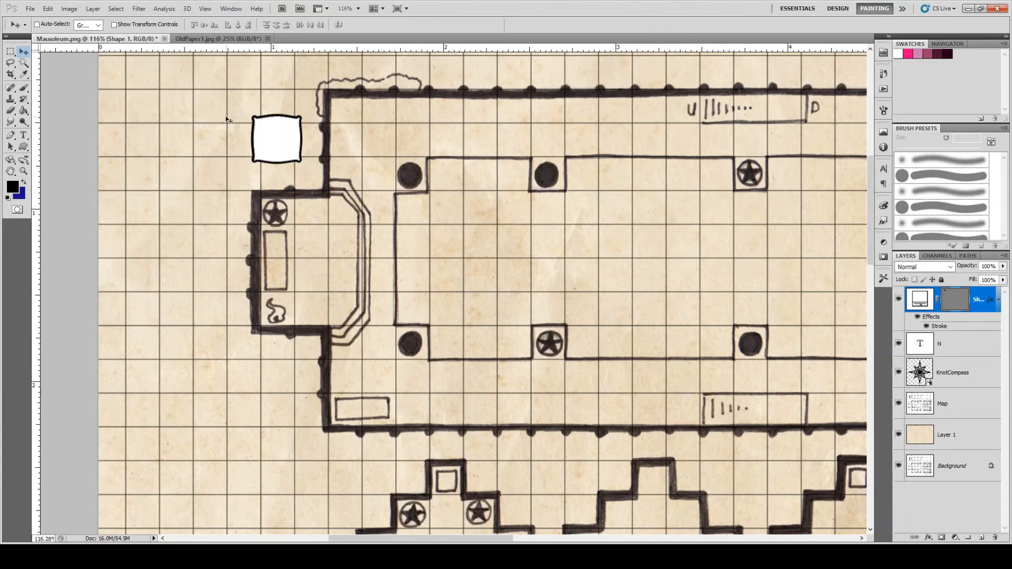
{"action": "key", "text": "Right"}
{"action": "key", "text": "Right"}
{"action": "key", "text": "Down"}
{"action": "key", "text": "Down"}
{"action": "key", "text": "Down"}
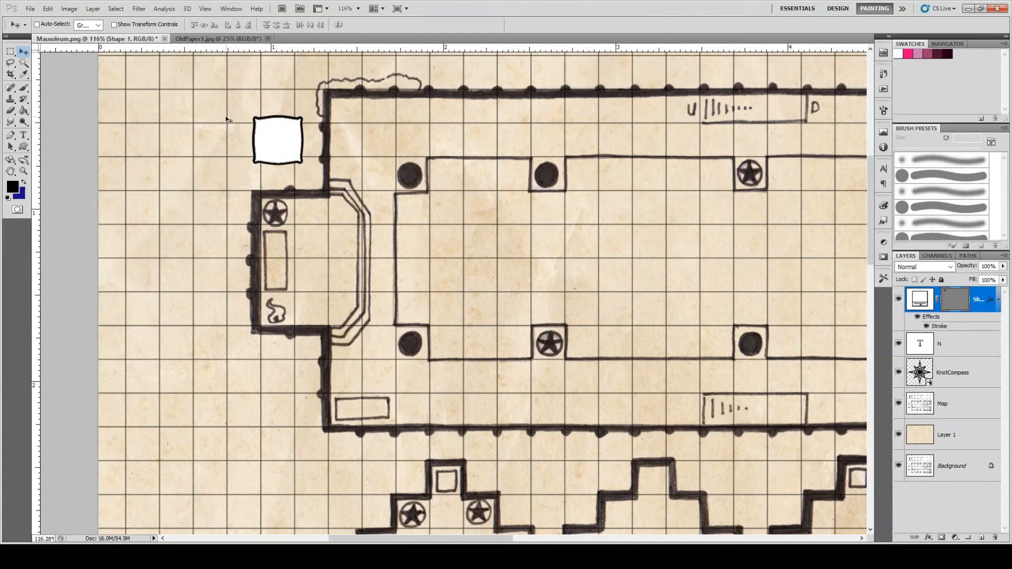
{"action": "key", "text": "Right"}
{"action": "key", "text": "Right"}
Step: Add the number 1 as black 12 pt text in Bernard MT Condensed over the white plaque
{"action": "left_click", "coordinate": [23, 136]}
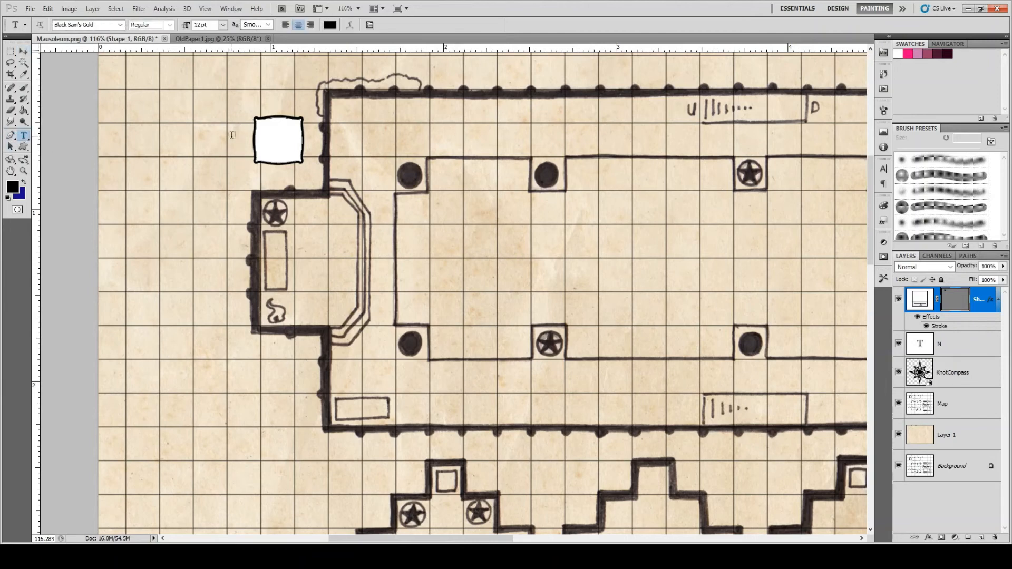
{"action": "left_click", "coordinate": [345, 157]}
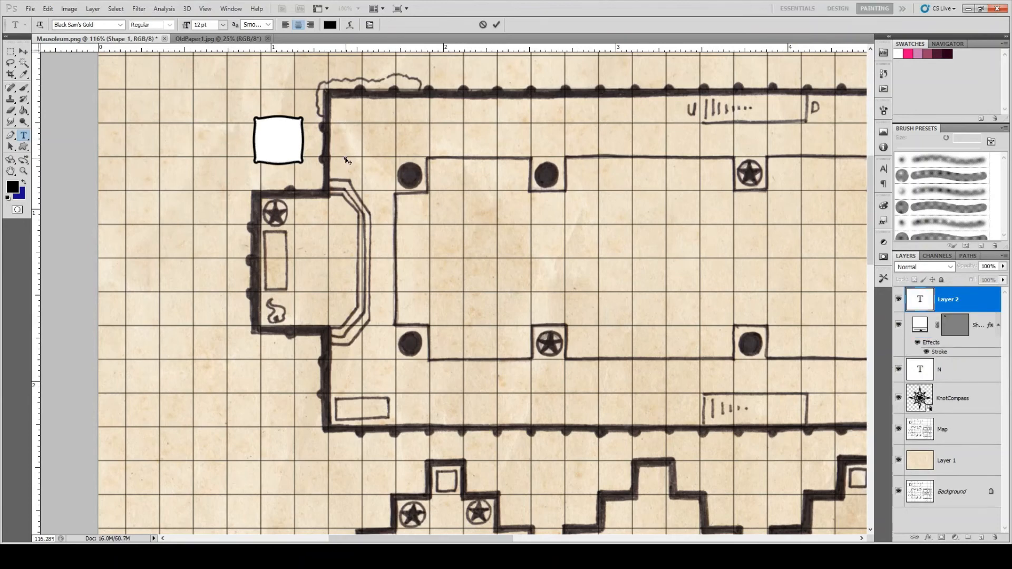
{"action": "type", "text": "1"}
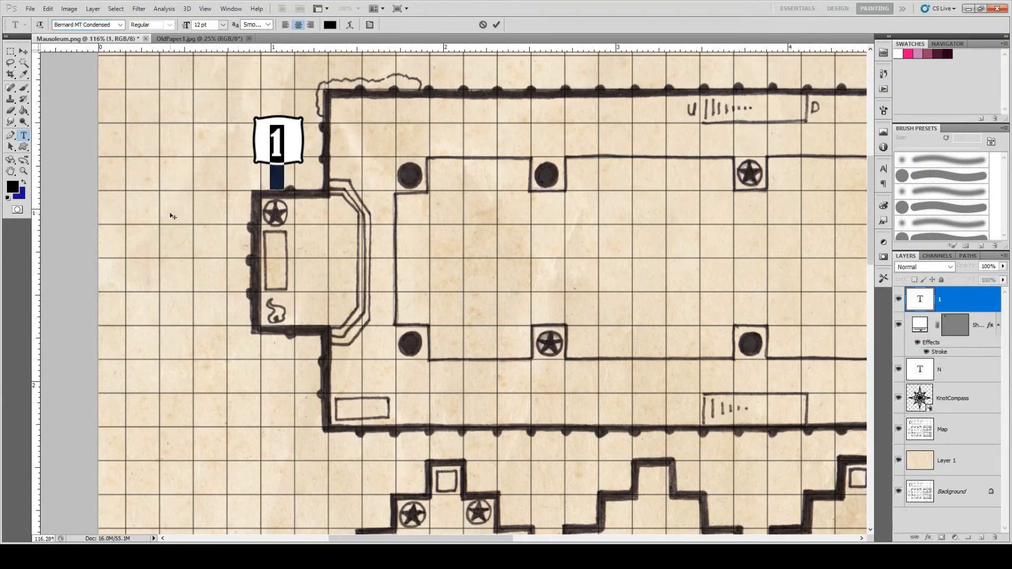
Step: Position the number 1 in the centre of the white plaque
{"action": "left_click", "coordinate": [24, 51]}
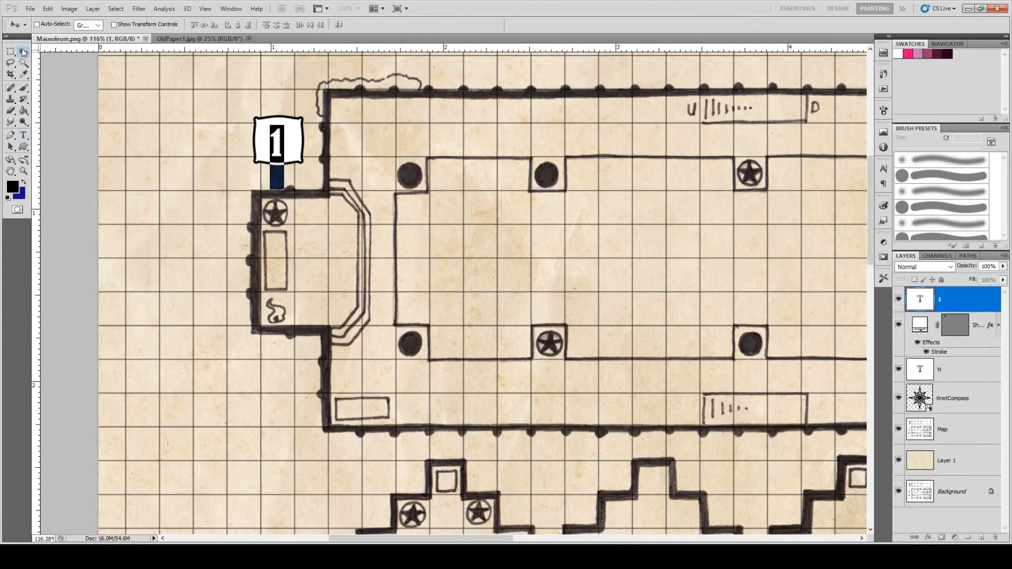
{"action": "left_click_drag", "start_coordinate": [277, 148], "coordinate": [280, 142]}
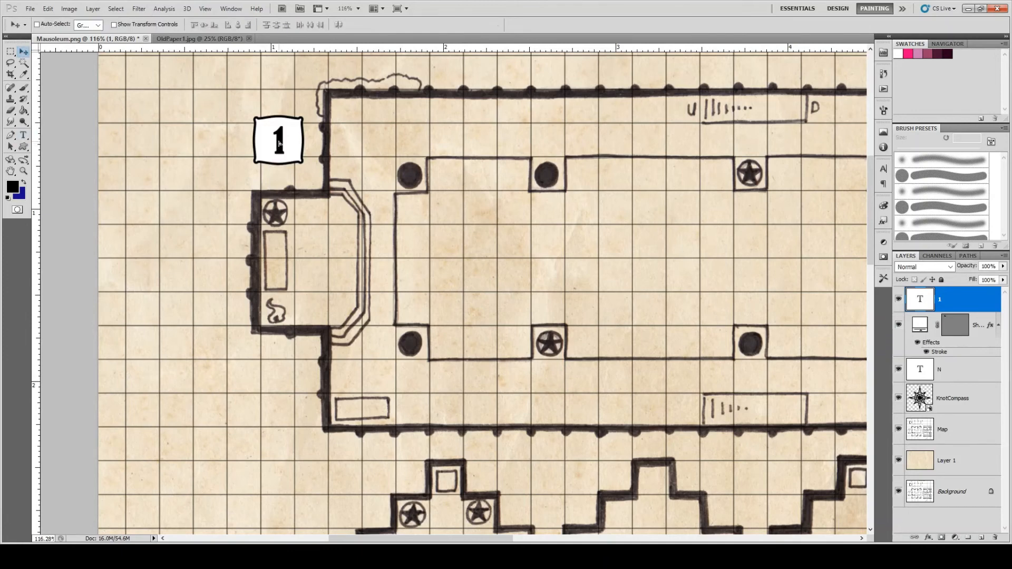
{"action": "key", "text": "Left"}
{"action": "key", "text": "Left"}
{"action": "key", "text": "Left"}
{"action": "key", "text": "Left"}
{"action": "key", "text": "Left"}
Step: Link the number 1 text layer with the plaque's shape layer
{"action": "left_click", "coordinate": [987, 324], "text": "shift"}
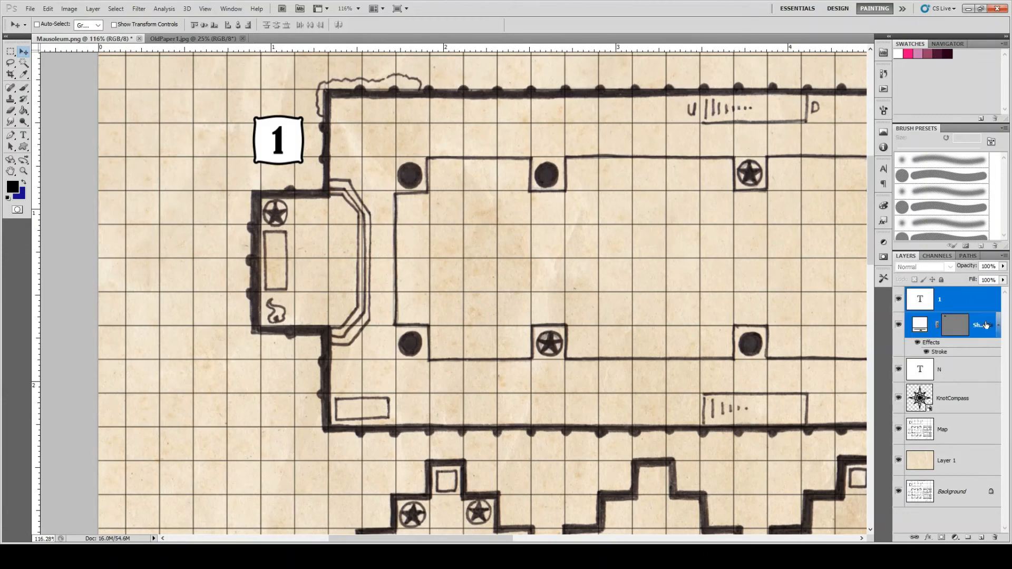
{"action": "left_click", "coordinate": [235, 27]}
{"action": "mouse_move", "coordinate": [946, 353]}
{"action": "left_mouse_down"}
{"action": "mouse_move", "coordinate": [929, 421]}
{"action": "mouse_move", "coordinate": [924, 536]}
{"action": "left_mouse_up"}
Step: Move the linked number 1 and plaque together up and away from the hall, leaving the number's text layer selected
{"action": "left_click", "coordinate": [950, 300]}
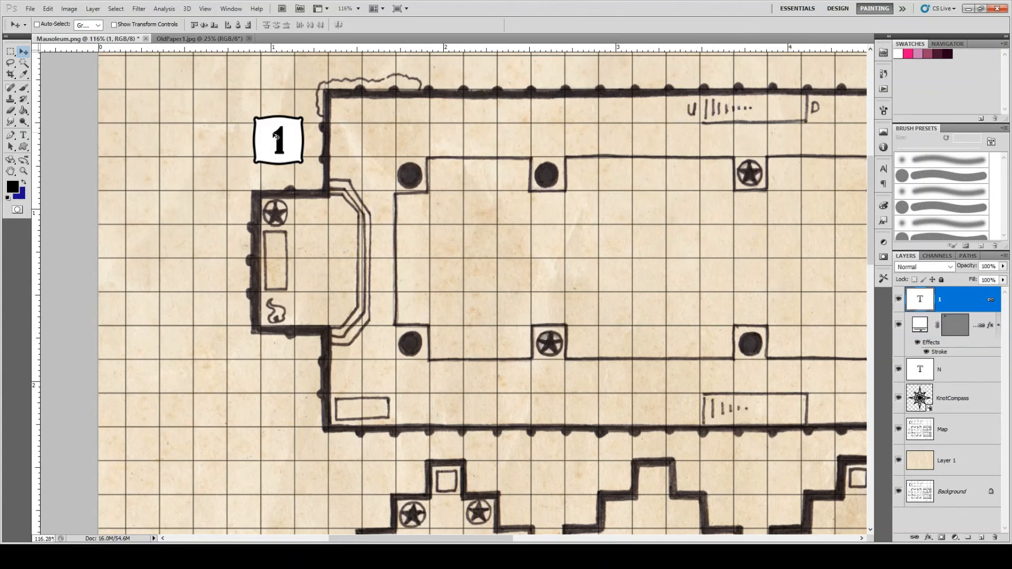
{"action": "left_click_drag", "start_coordinate": [276, 137], "coordinate": [224, 114]}
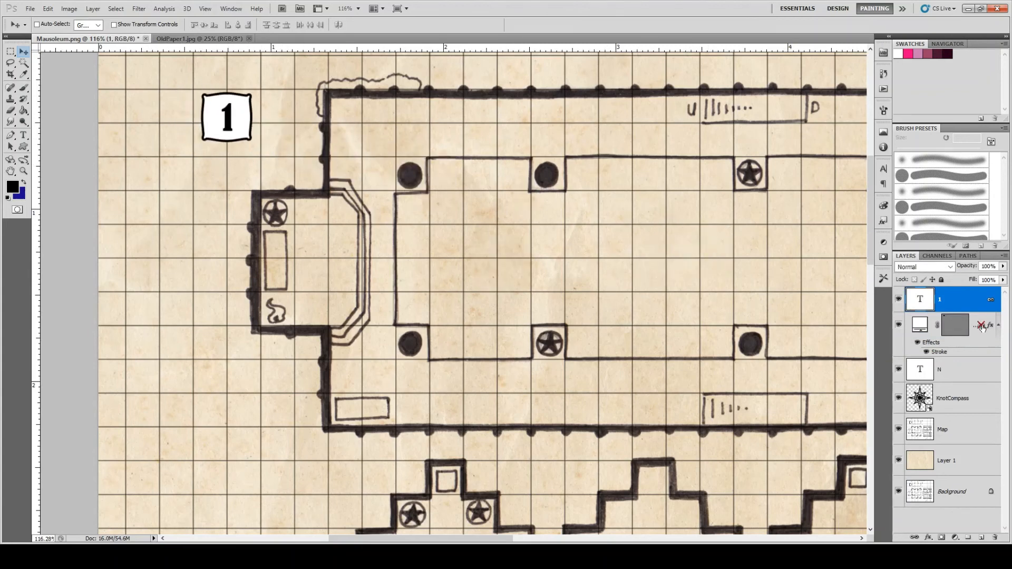
{"action": "left_click", "coordinate": [981, 328]}
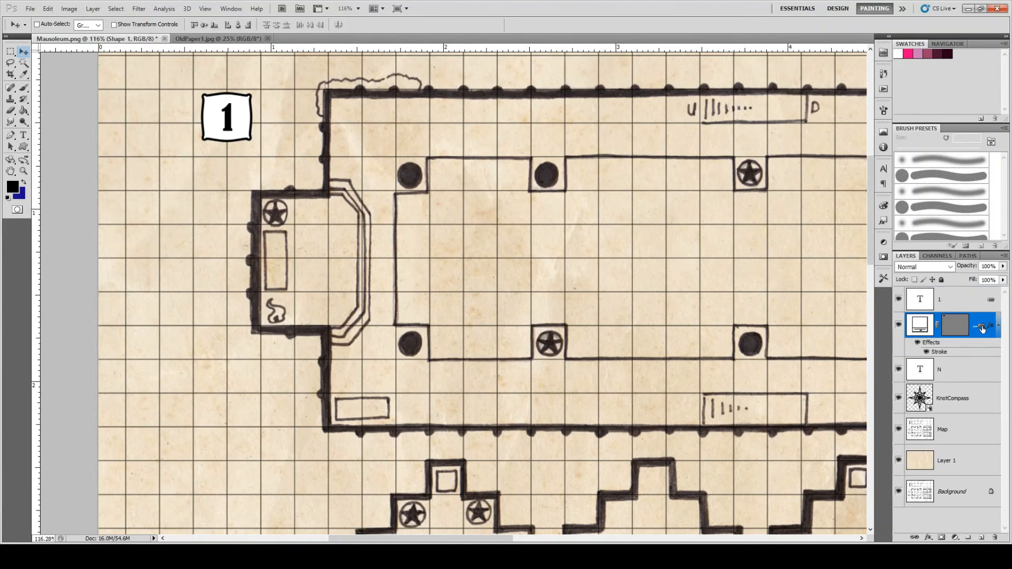
{"action": "left_click", "coordinate": [980, 306]}
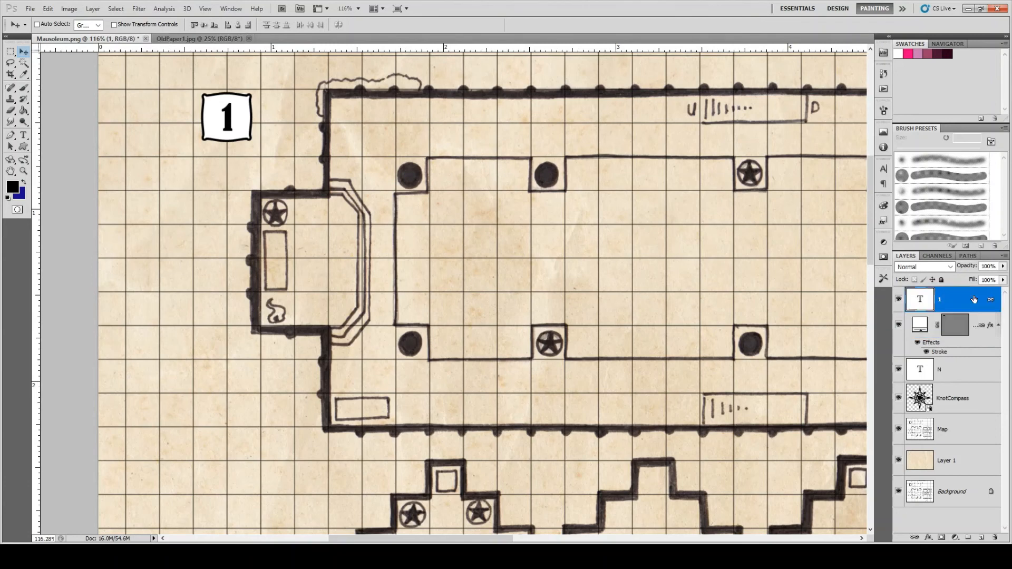
Step: Duplicate the number 1 text and its plaque together, and place the copy at the upper-left of the first cross-shaped room below the hall
{"action": "left_click", "coordinate": [929, 330], "text": "shift"}
{"action": "left_click_drag", "start_coordinate": [978, 311], "coordinate": [981, 537]}
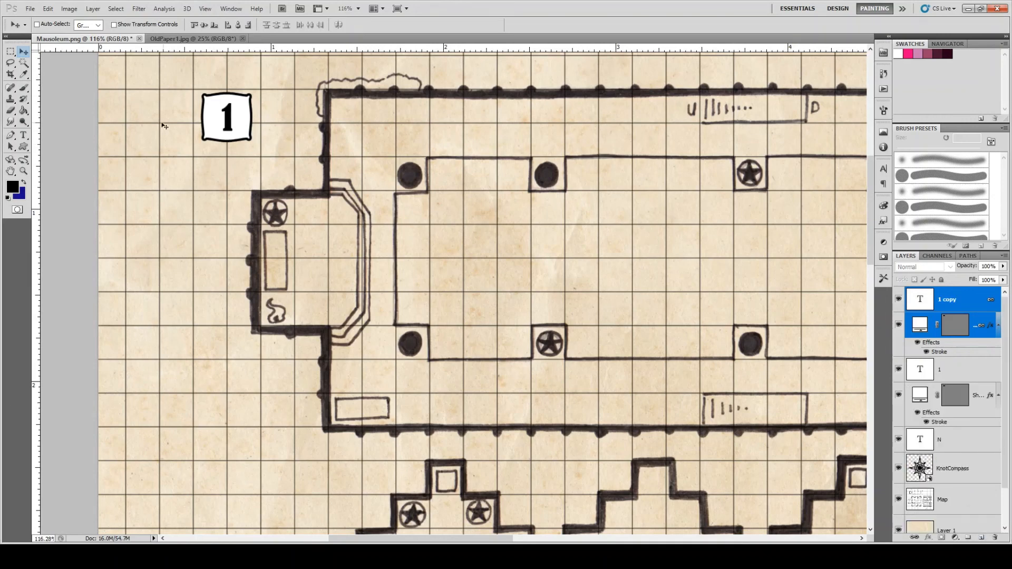
{"action": "left_click_drag", "start_coordinate": [232, 120], "coordinate": [297, 429]}
{"action": "scroll", "coordinate": [346, 348], "scroll_direction": "down", "scroll_amount": 2}
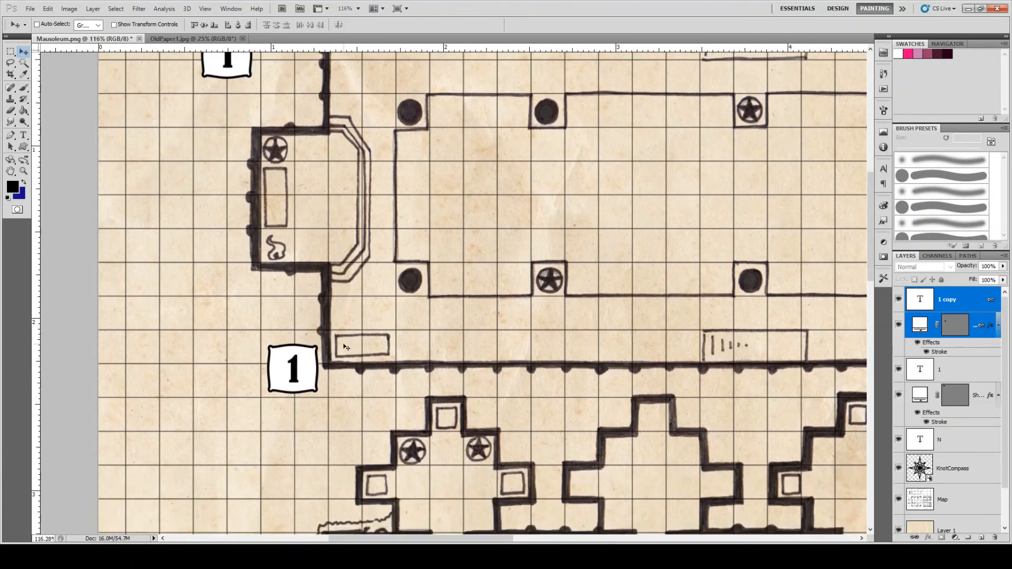
{"action": "scroll", "coordinate": [346, 347], "scroll_direction": "down", "scroll_amount": 2}
{"action": "left_click_drag", "start_coordinate": [312, 332], "coordinate": [377, 395]}
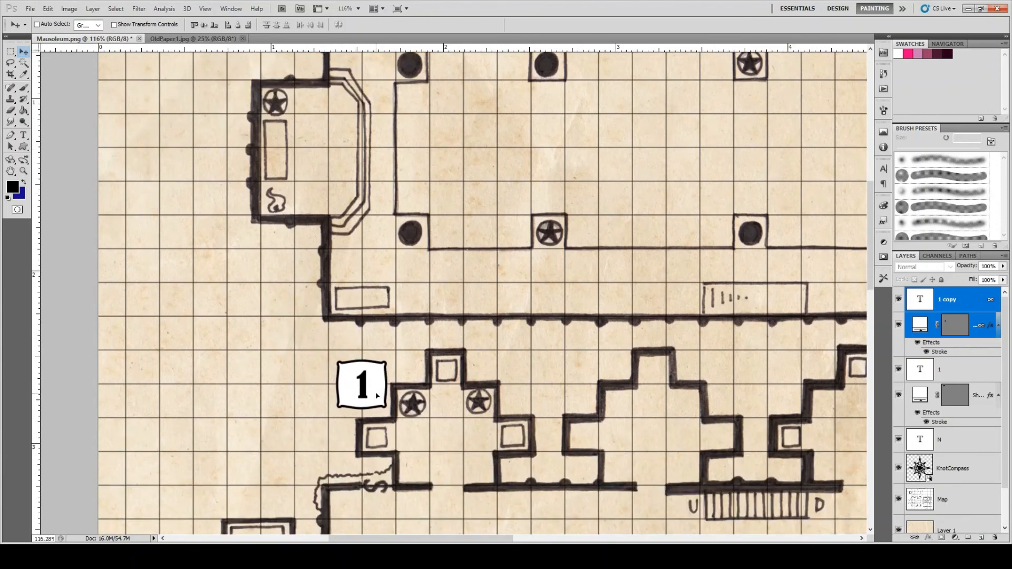
Step: Change the number on the duplicated plaque beside the cross-shaped room to 2
{"action": "left_click", "coordinate": [23, 135]}
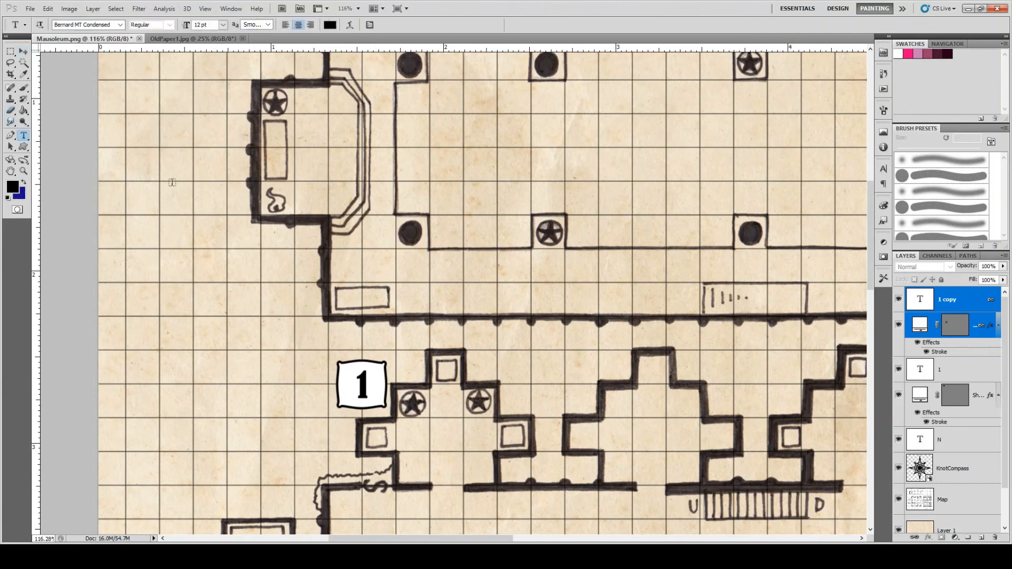
{"action": "left_click", "coordinate": [961, 309]}
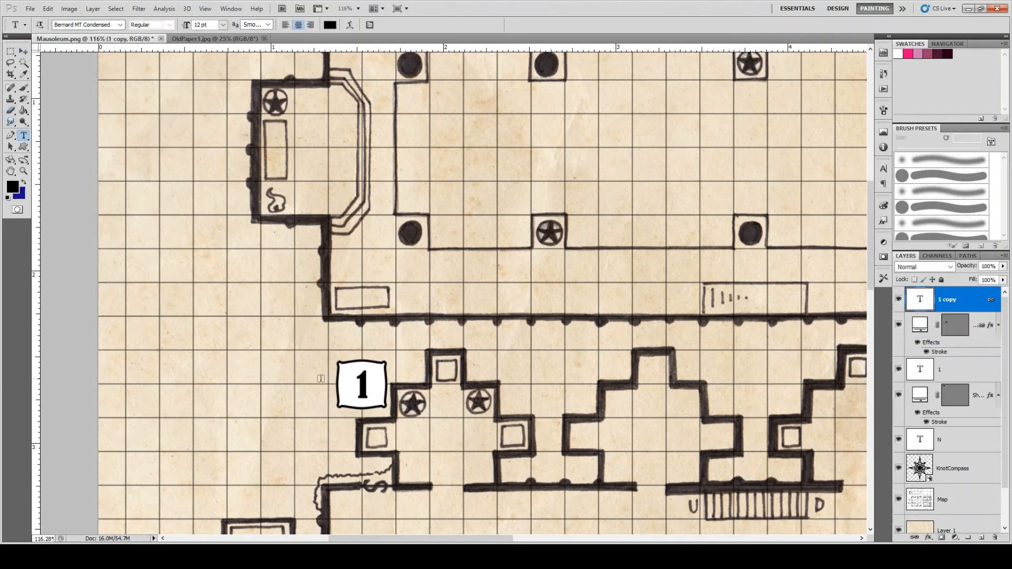
{"action": "double_click", "coordinate": [364, 385]}
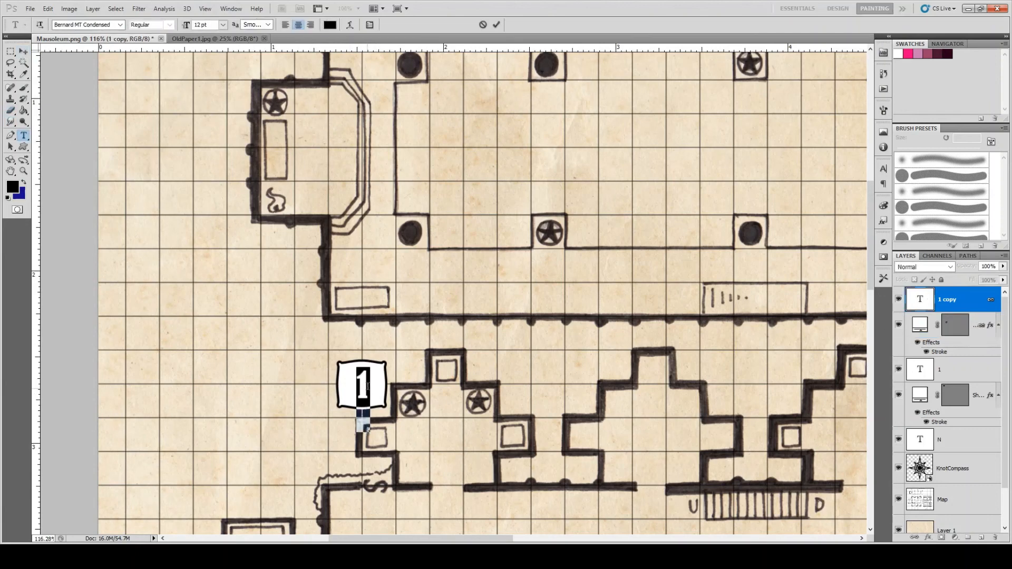
{"action": "type", "text": "2"}
{"action": "left_click", "coordinate": [10, 51]}
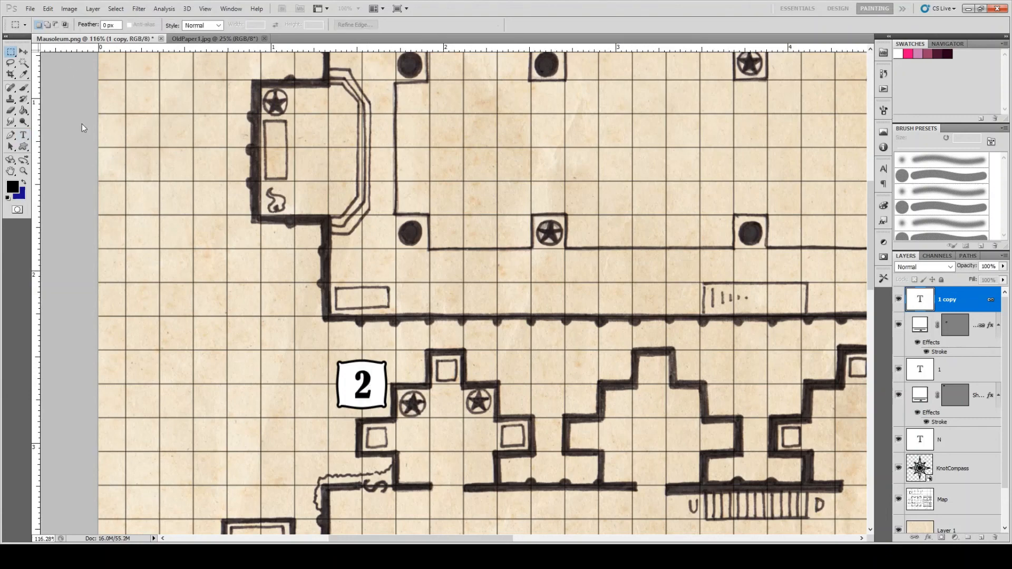
{"action": "scroll", "coordinate": [210, 232], "scroll_direction": "down", "scroll_amount": 3}
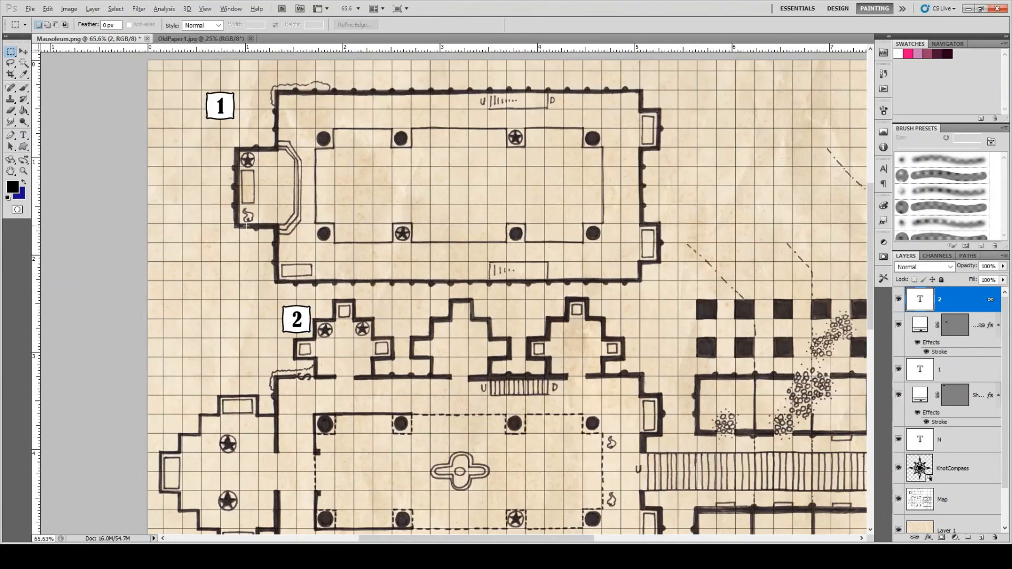